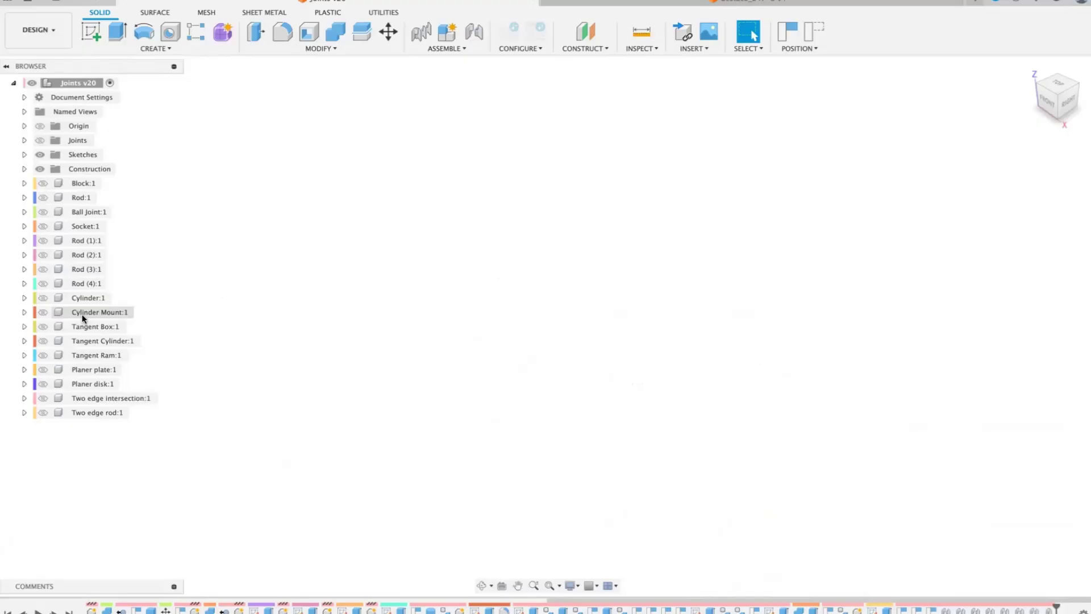
- Make Cylinder:1 and Cylinder Mount:1 visible and return to the Home view
left_click(43, 298)
left_click(42, 312)
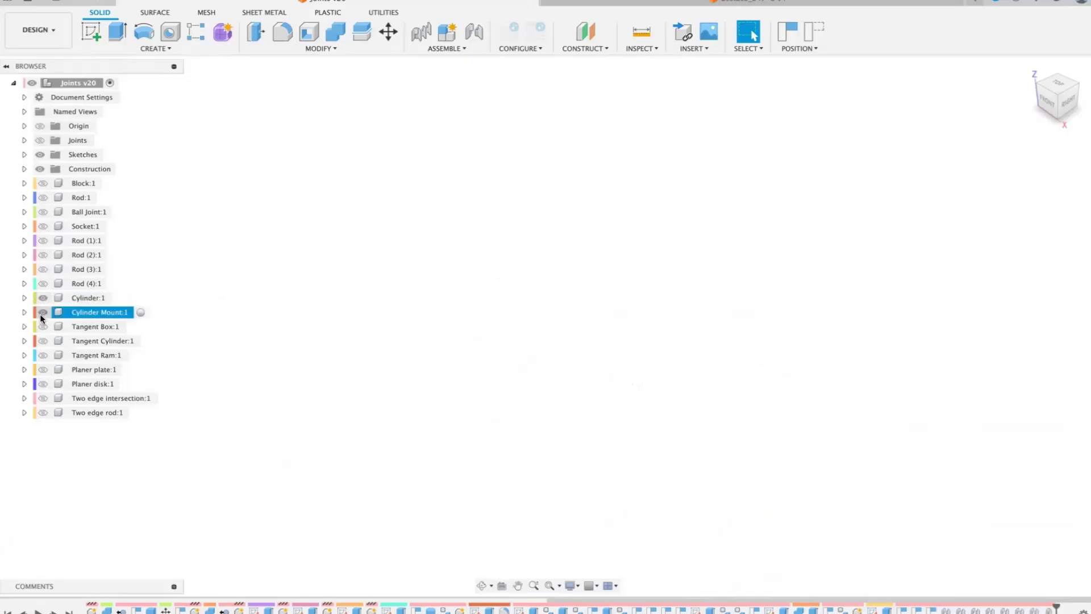
left_click(1030, 69)
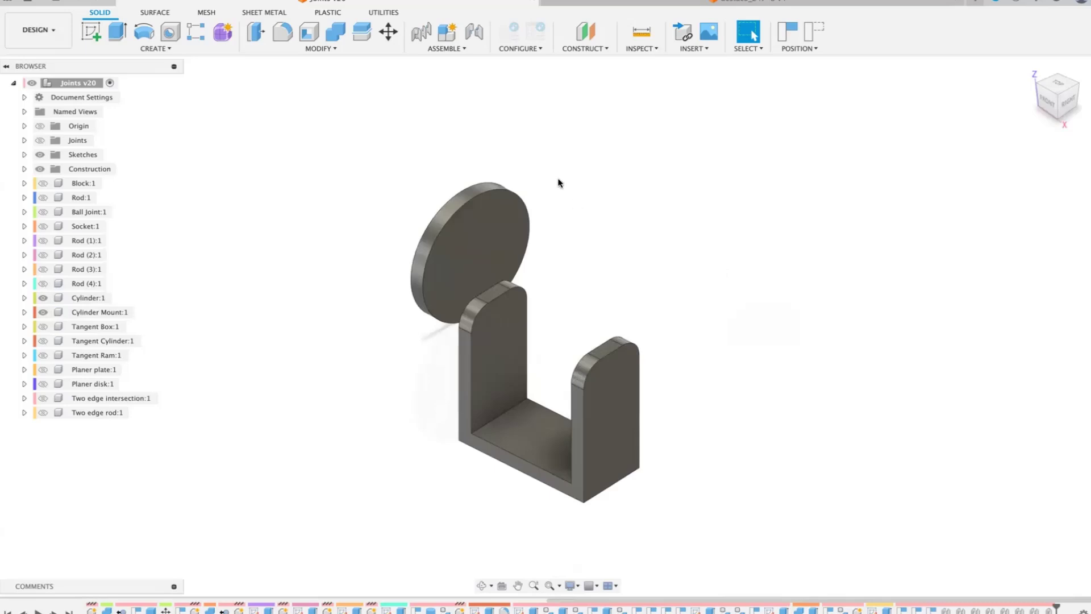
- Start a joint and place the disk's origin between its front and back faces, snapped at its centre
left_click(475, 35)
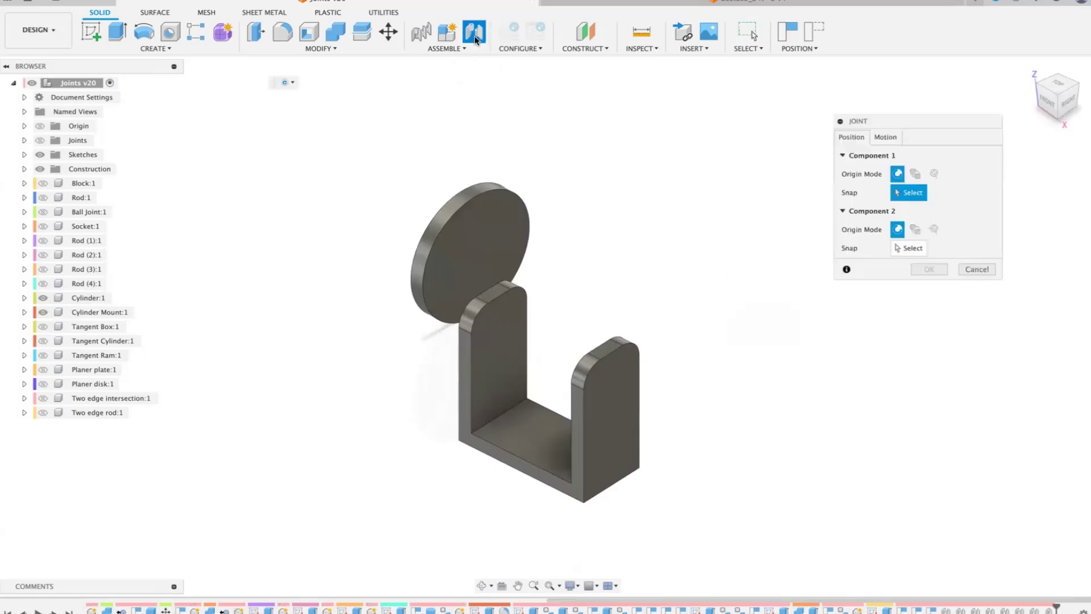
left_click(915, 173)
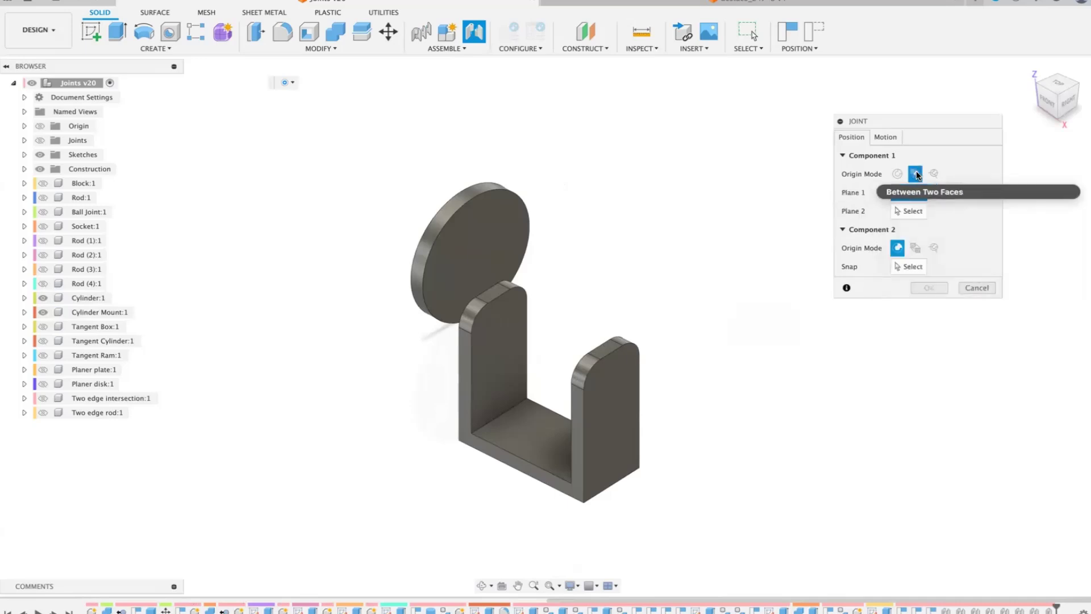
left_click(484, 250)
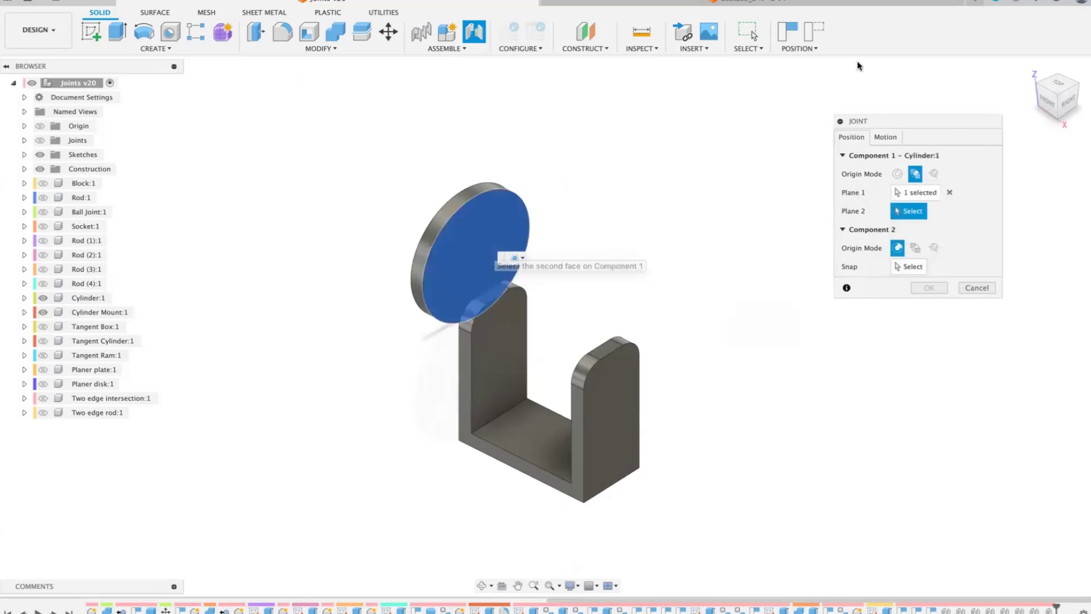
left_click(1039, 84)
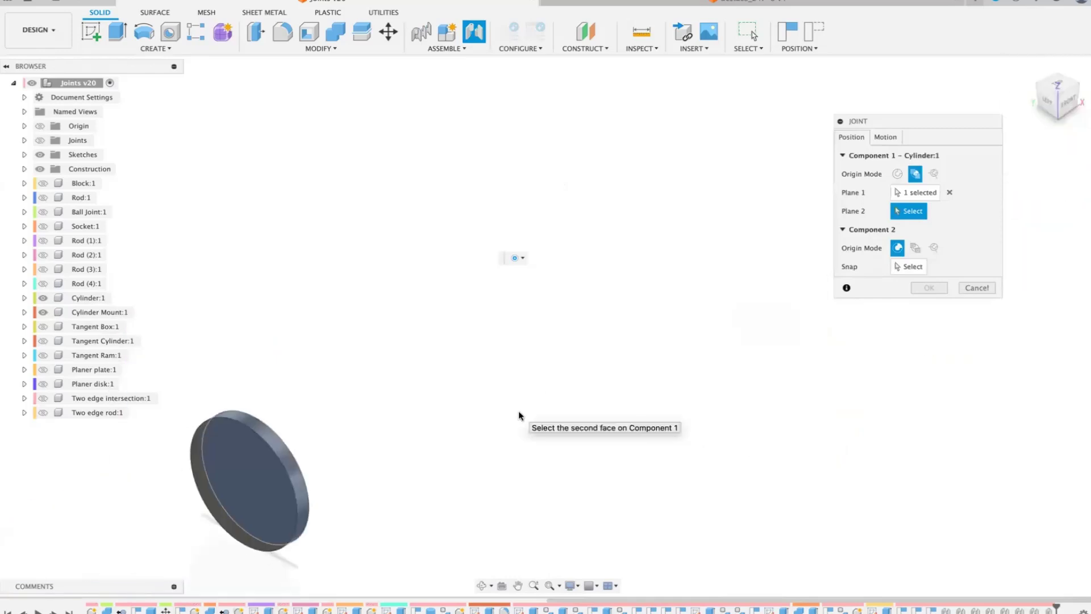
left_click(284, 404)
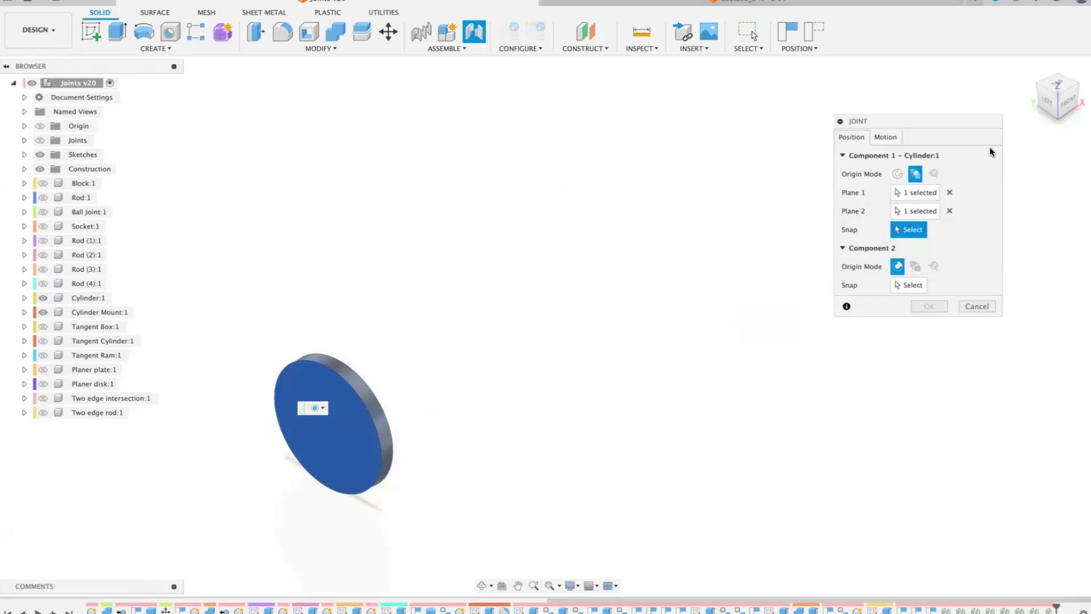
left_click(1064, 103)
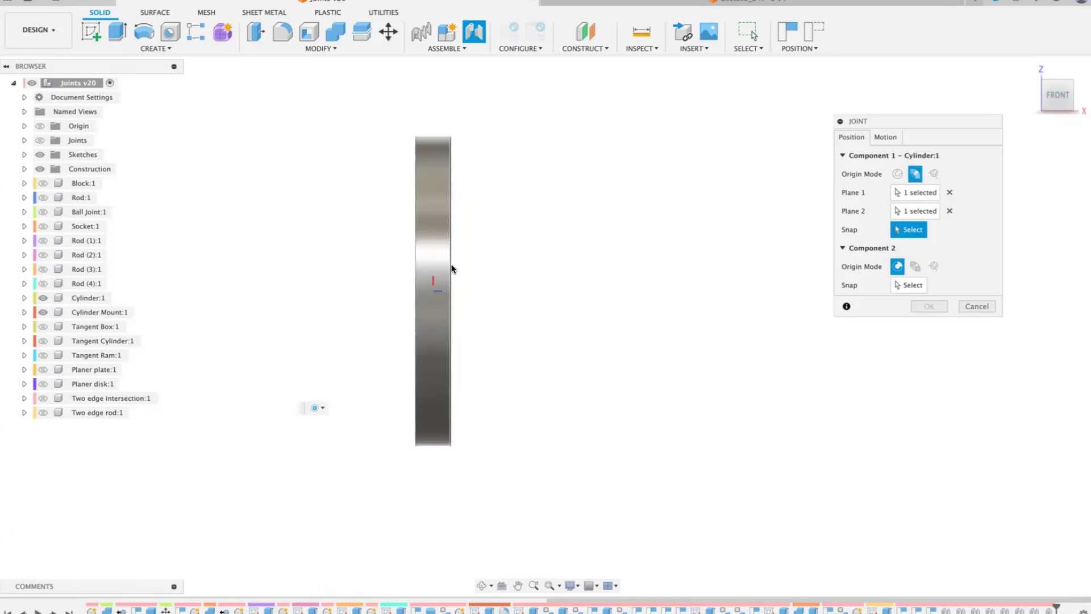
left_click(435, 291)
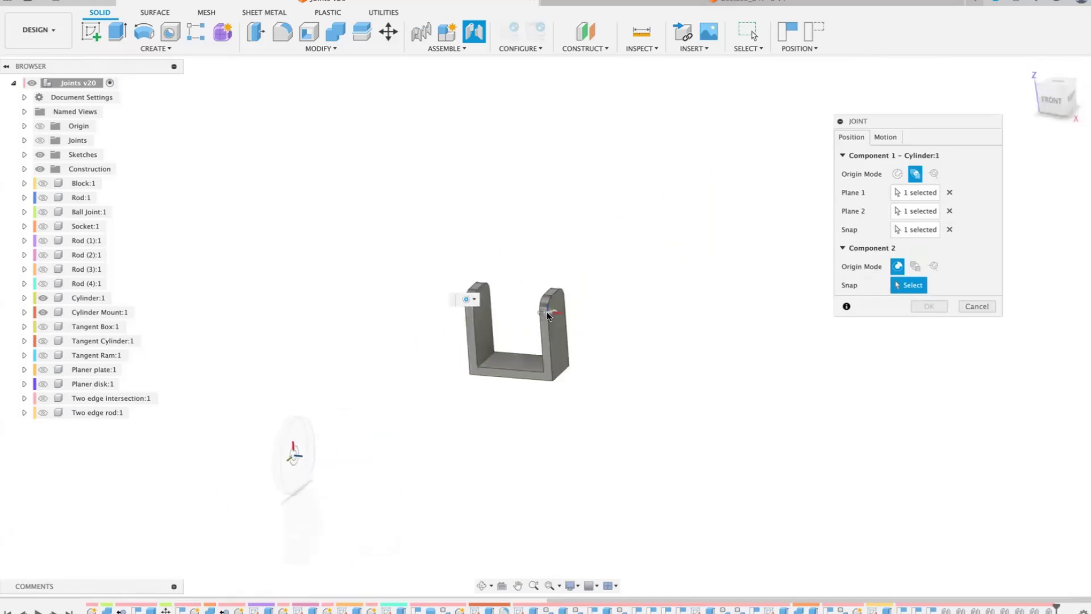
- Set the mount's joint origin Between Two Faces using the inner faces of both legs
left_click(915, 266)
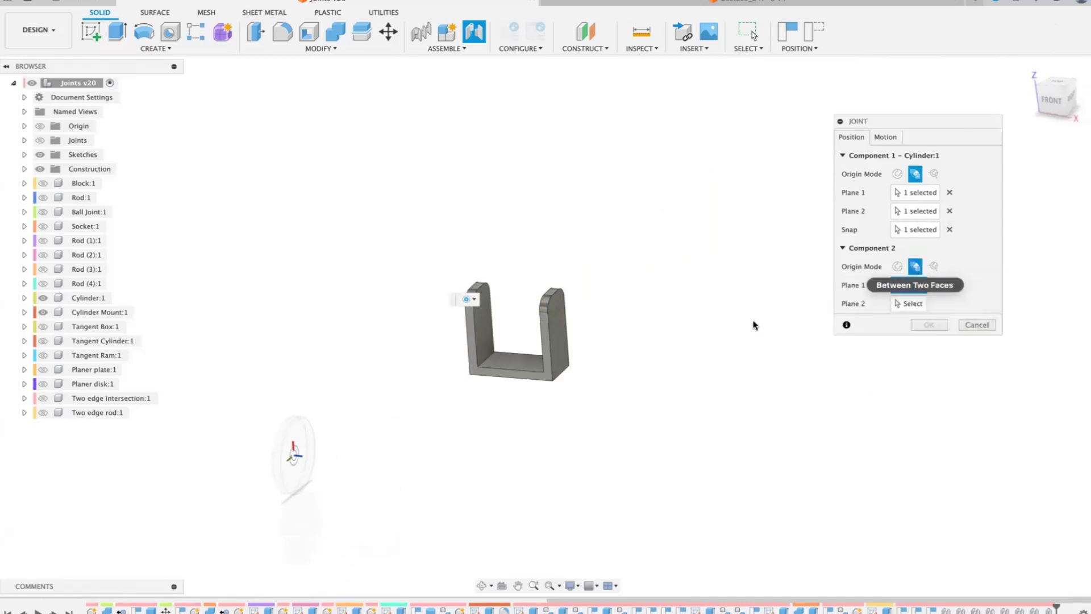
left_click(483, 319)
left_click(1039, 88)
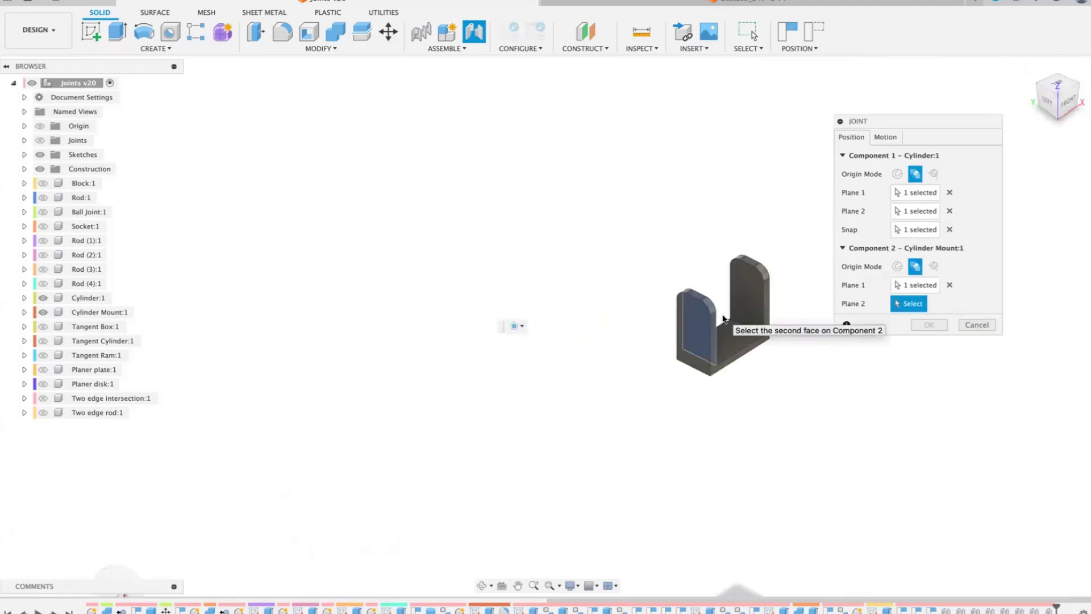
left_click(726, 301)
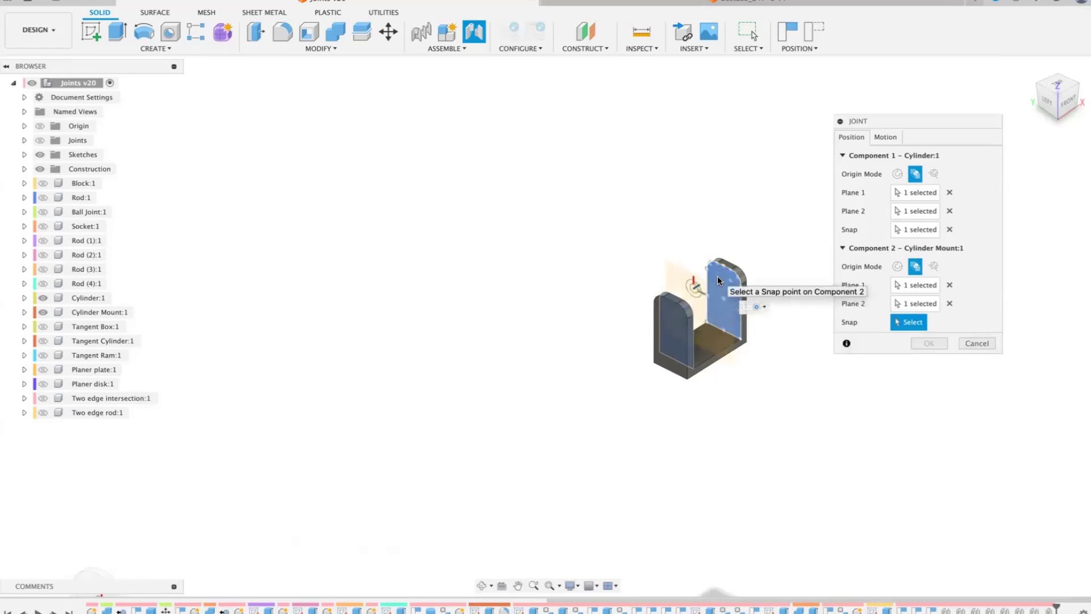
scroll(717, 275, "up", 5)
scroll(717, 275, "down", 5)
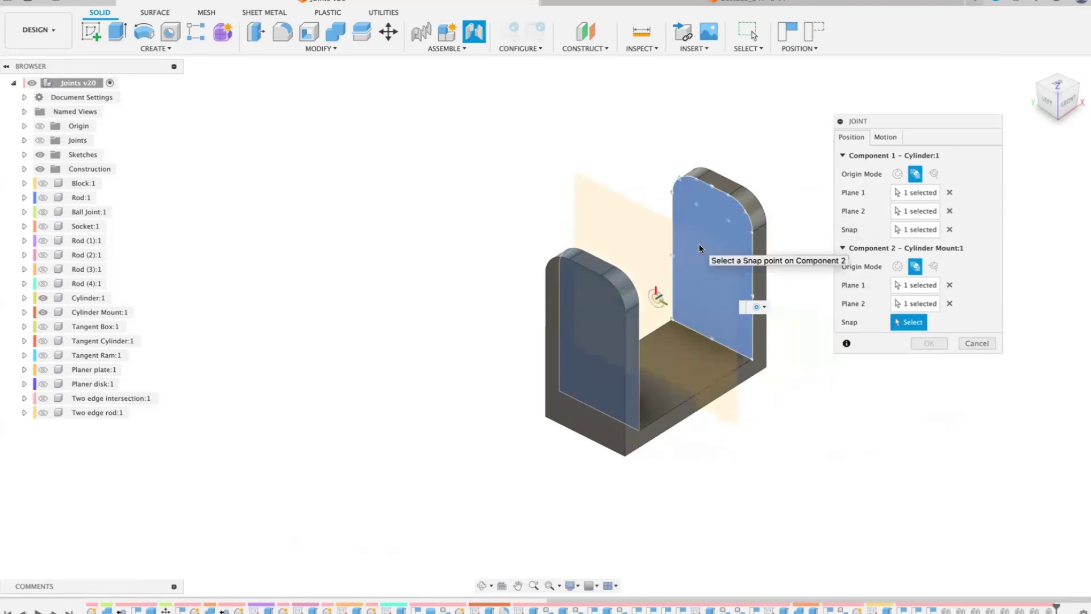
- Snap the mount's origin, change the joint type from Ball to Revolute, preview it, and confirm
left_click(707, 214)
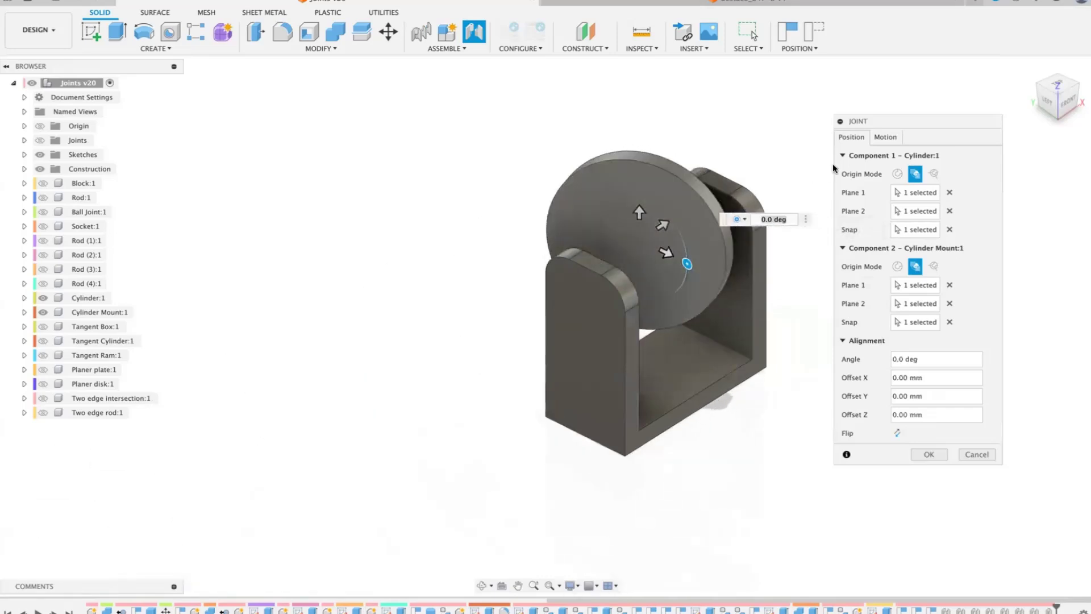
left_click(888, 136)
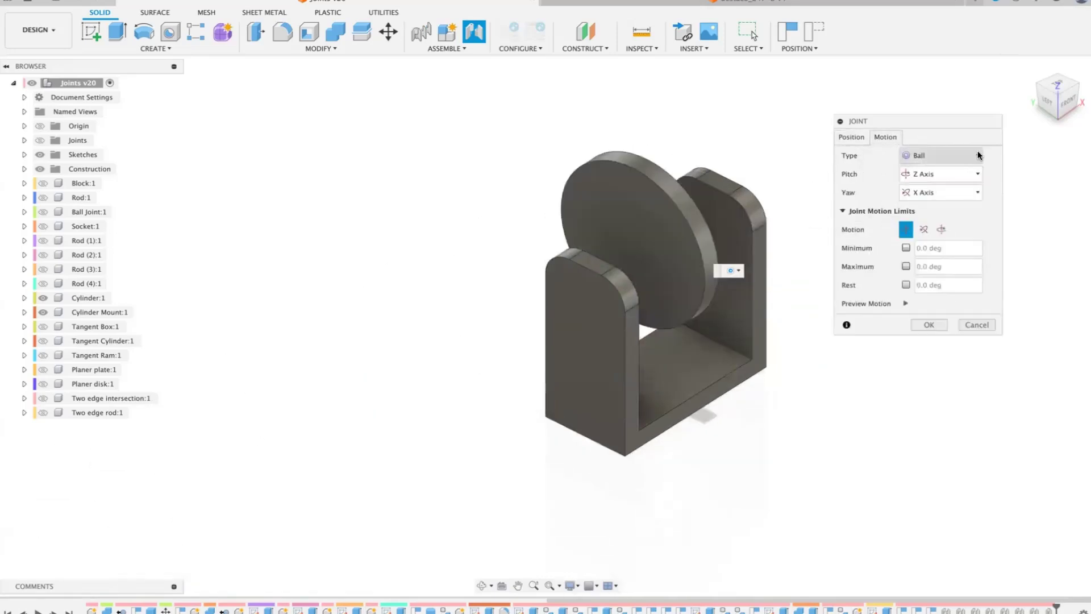
left_click(909, 155)
left_click(940, 184)
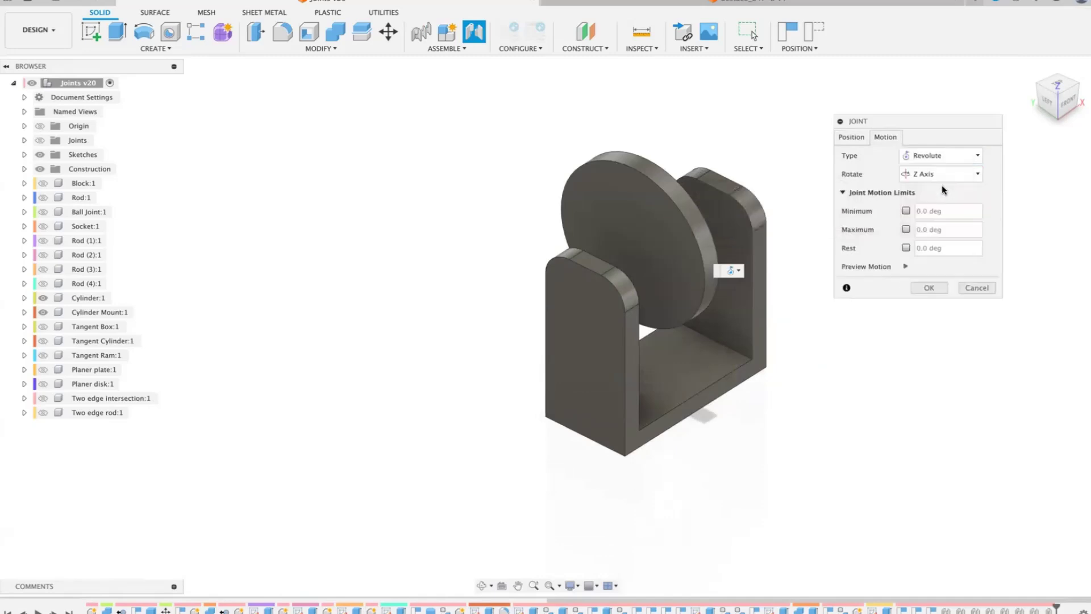
left_click(906, 267)
left_click(929, 288)
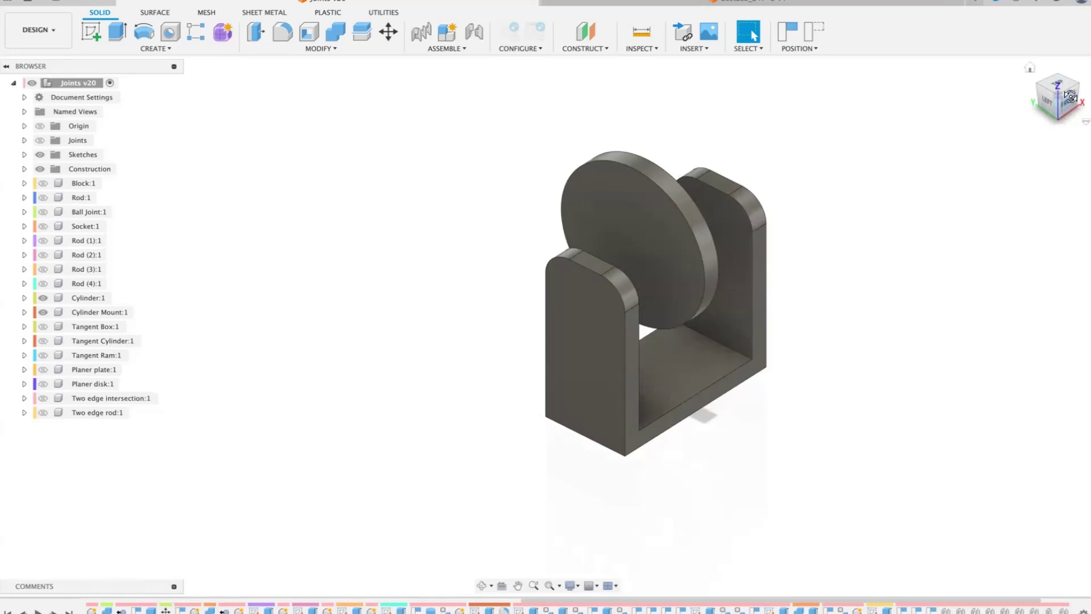
middle_click_drag(545, 324, 480, 389, "shift")
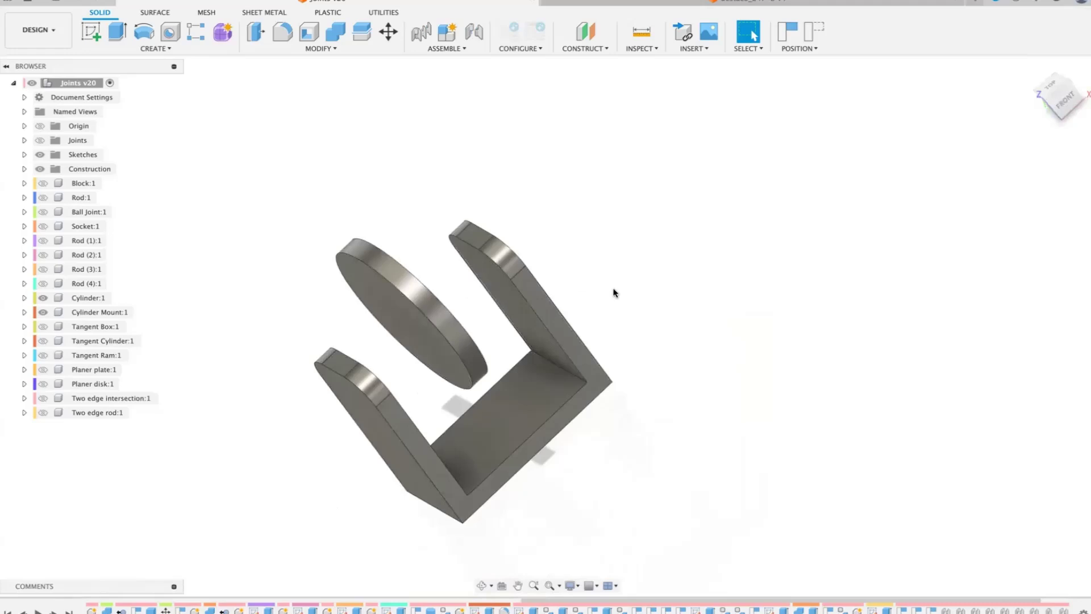
- Hide the disk and mount, show Two edge intersection and Two edge rod, and start a joint in the front view
left_click(41, 298)
left_click(40, 298)
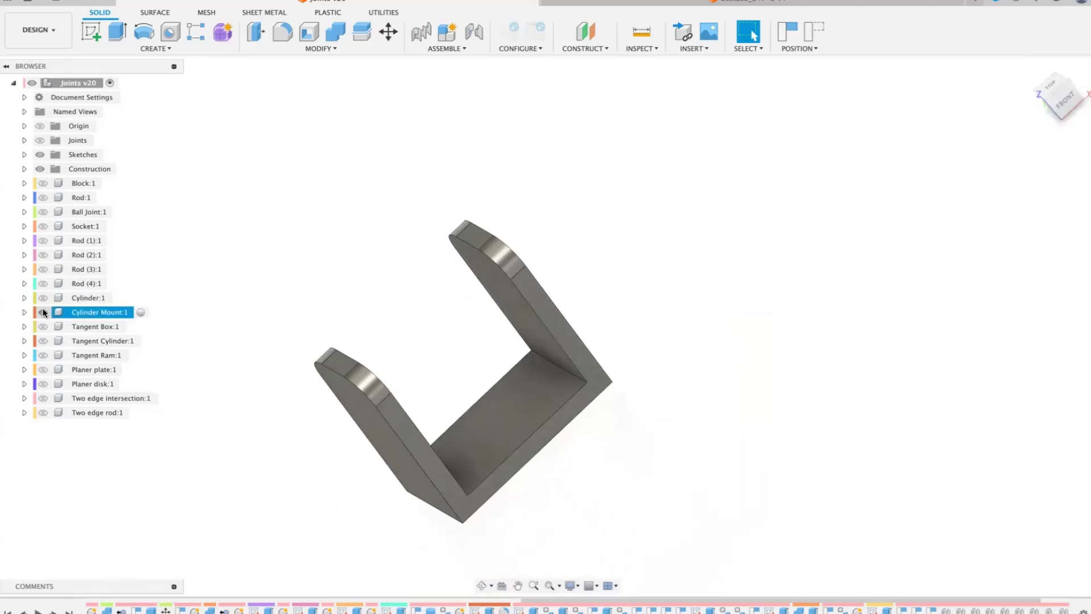
left_click(43, 310)
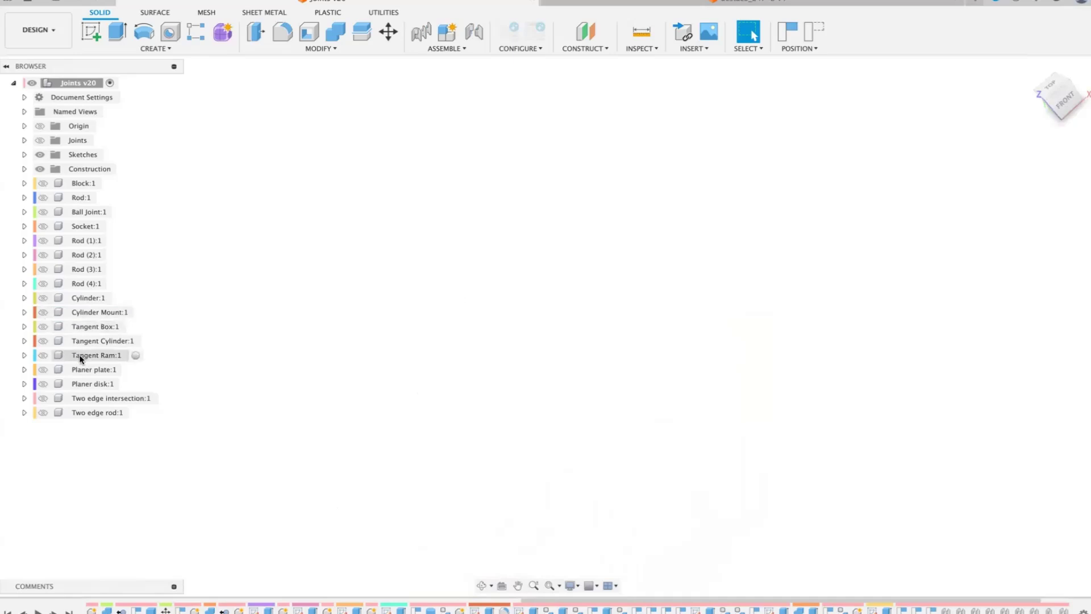
left_click(42, 398)
left_click(43, 411)
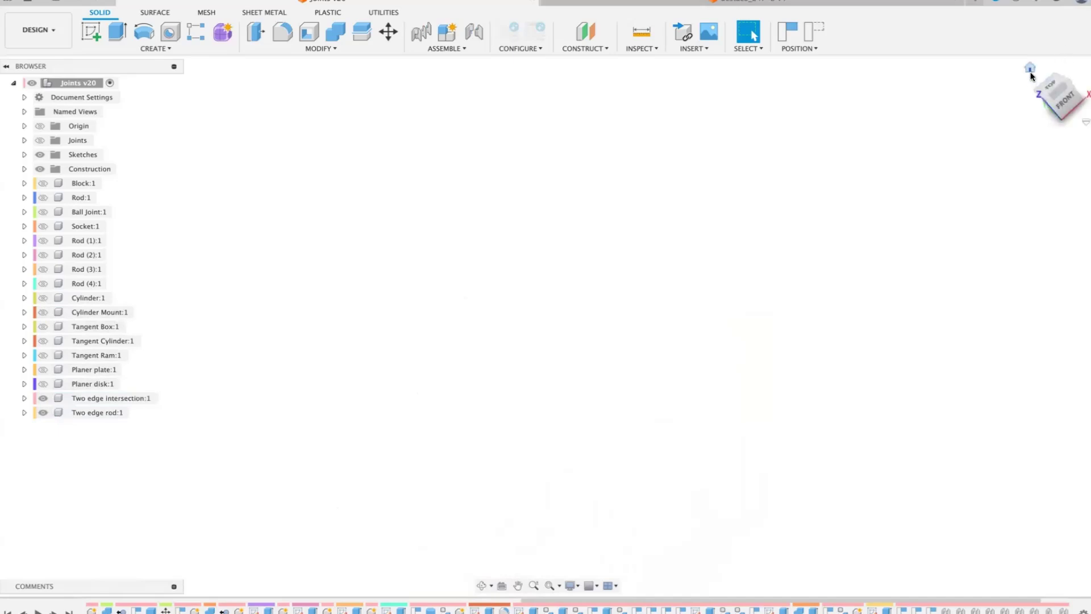
left_click(1030, 69)
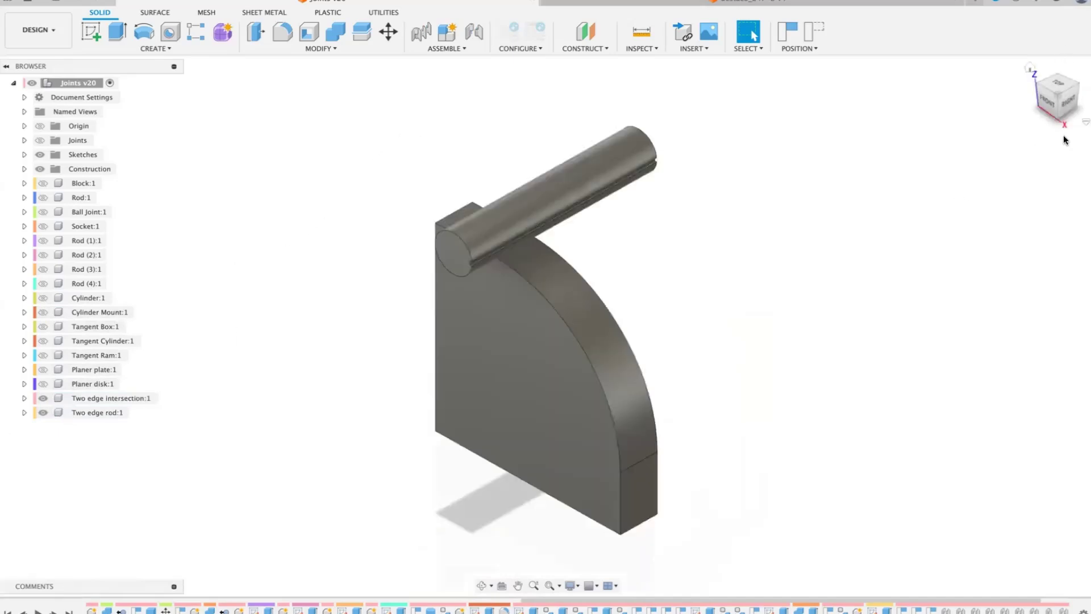
left_click(1052, 101)
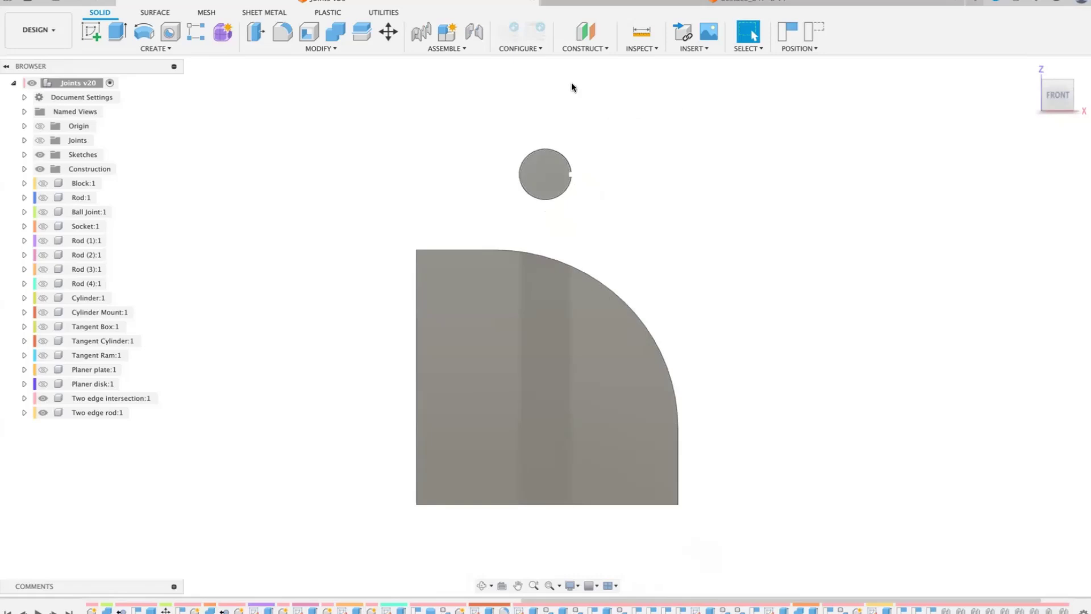
left_click(473, 33)
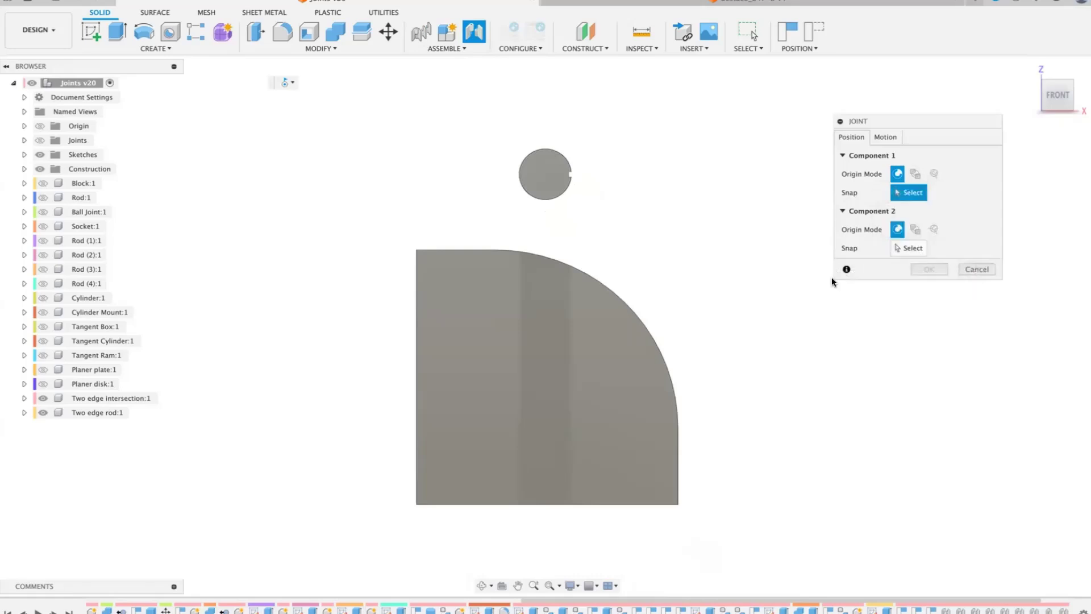
- Snap the rod's origin and place the block's origin where its top and vertical edges meet
left_click_drag(1053, 98, 1018, 123)
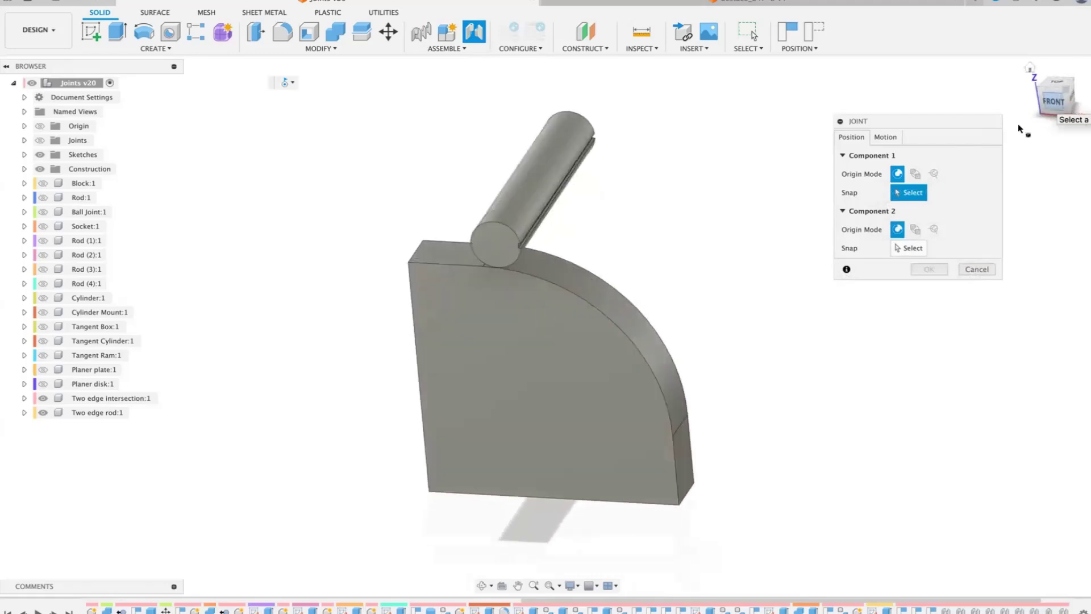
left_click(533, 188)
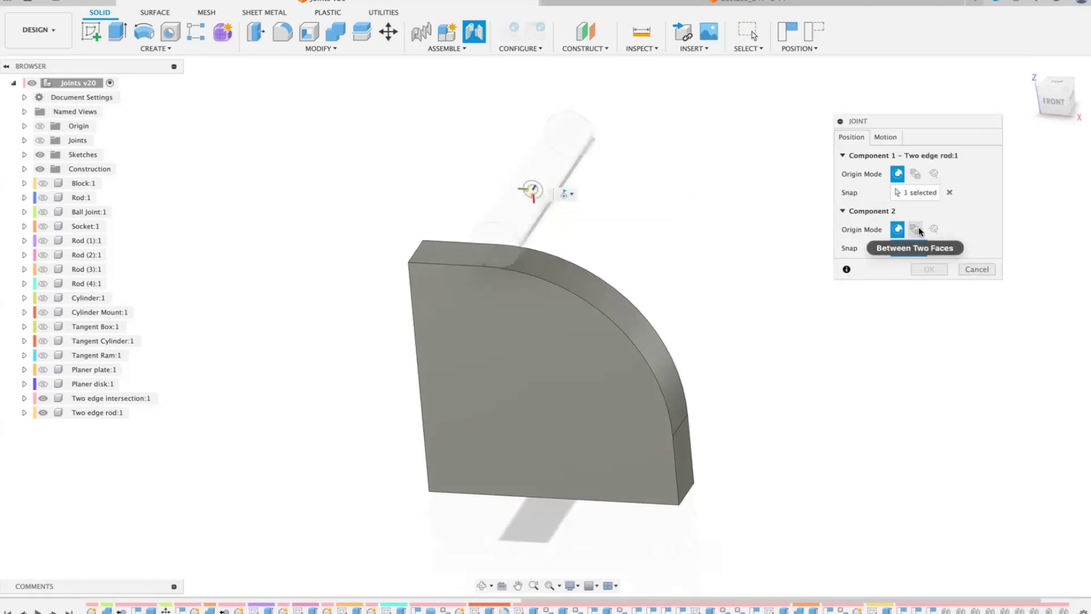
left_click(935, 229)
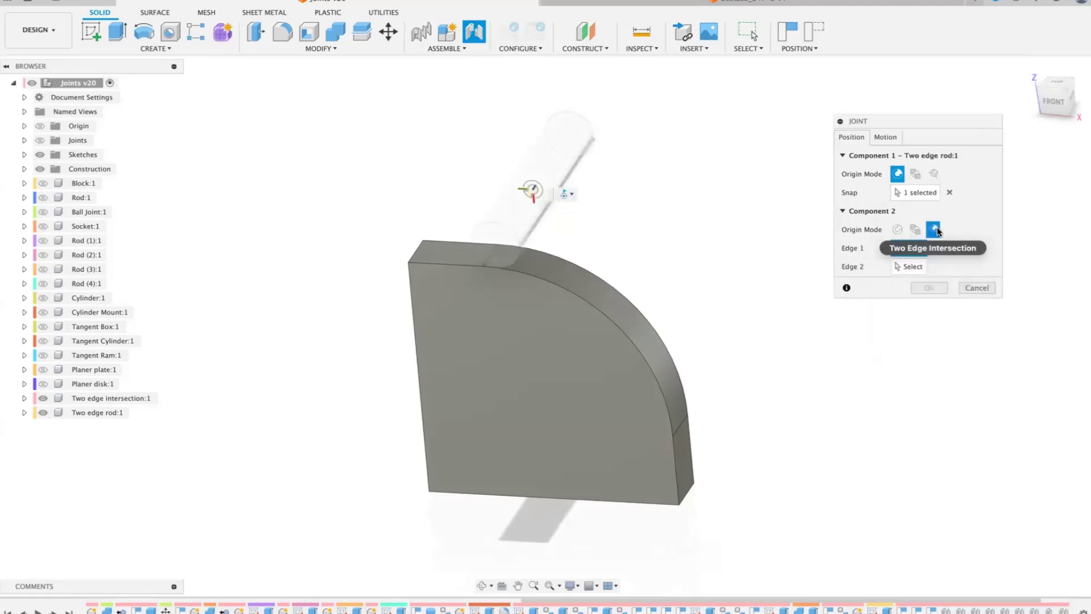
left_click(436, 268)
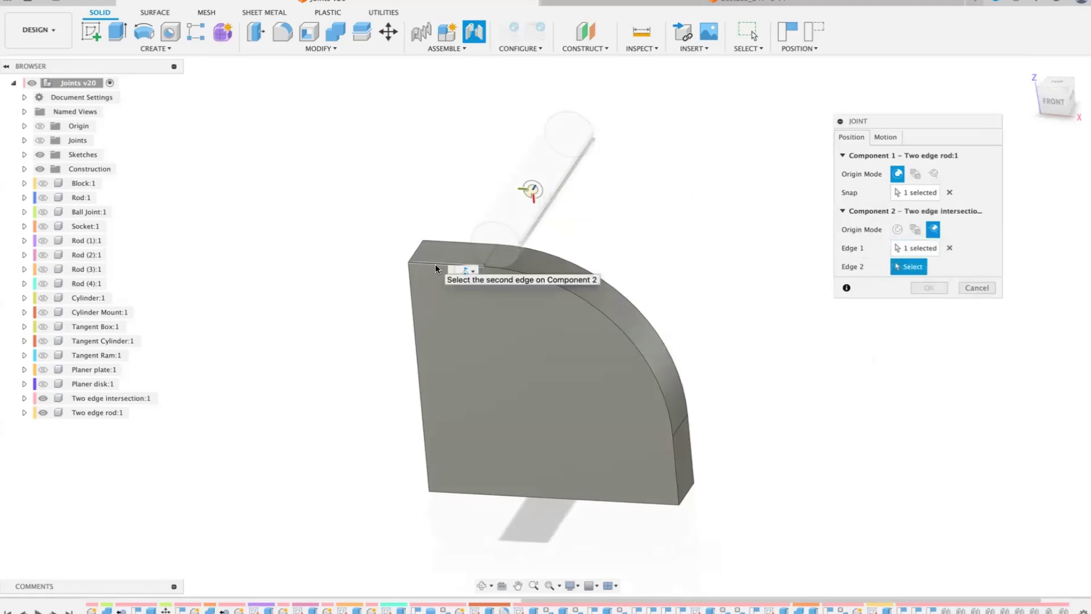
left_click(676, 471)
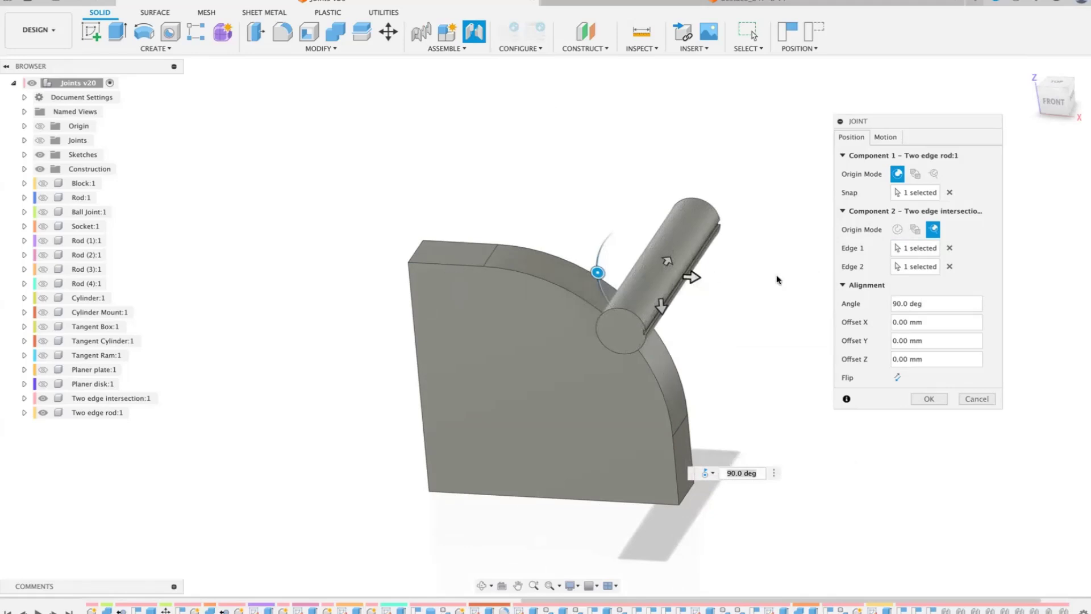
left_click(1049, 101)
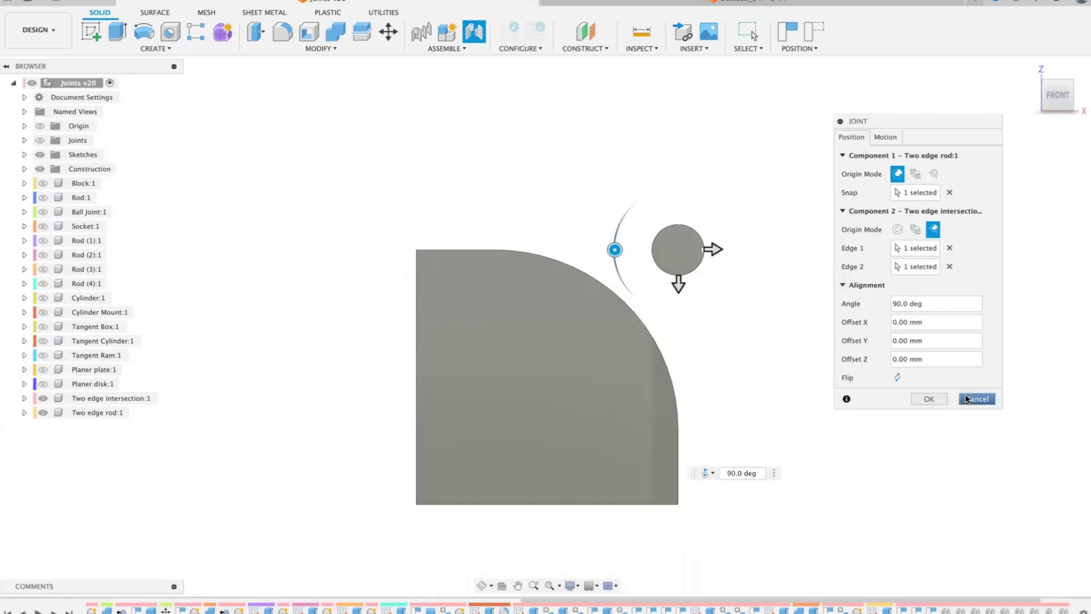
left_click(926, 400)
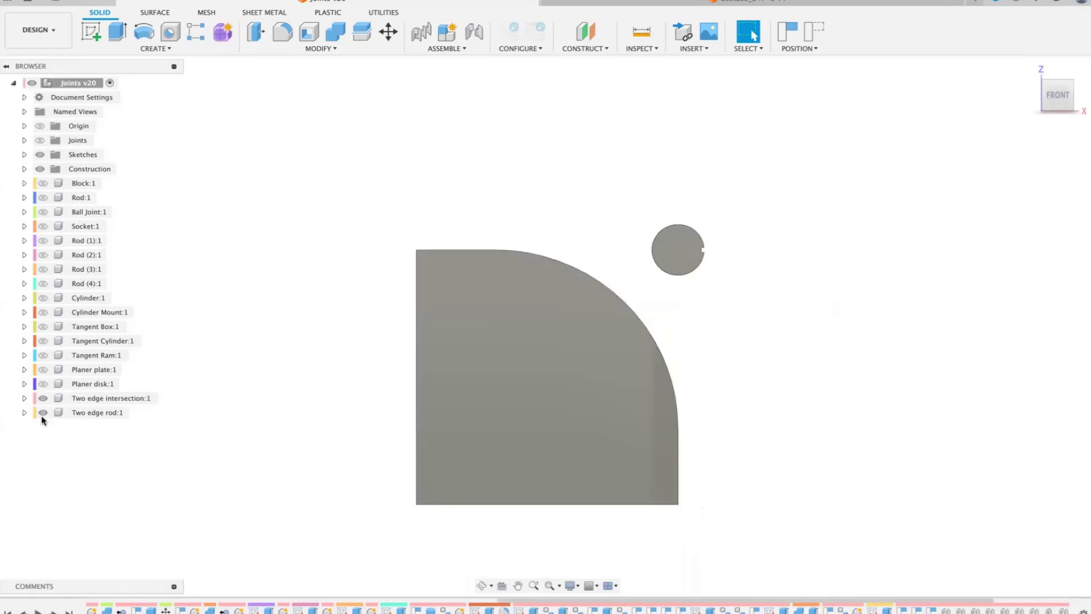
- Hide the two-edge parts, show Tangent Box, Tangent Cylinder and Tangent Ram, and turn on component colours
left_click(43, 399)
left_click(43, 412)
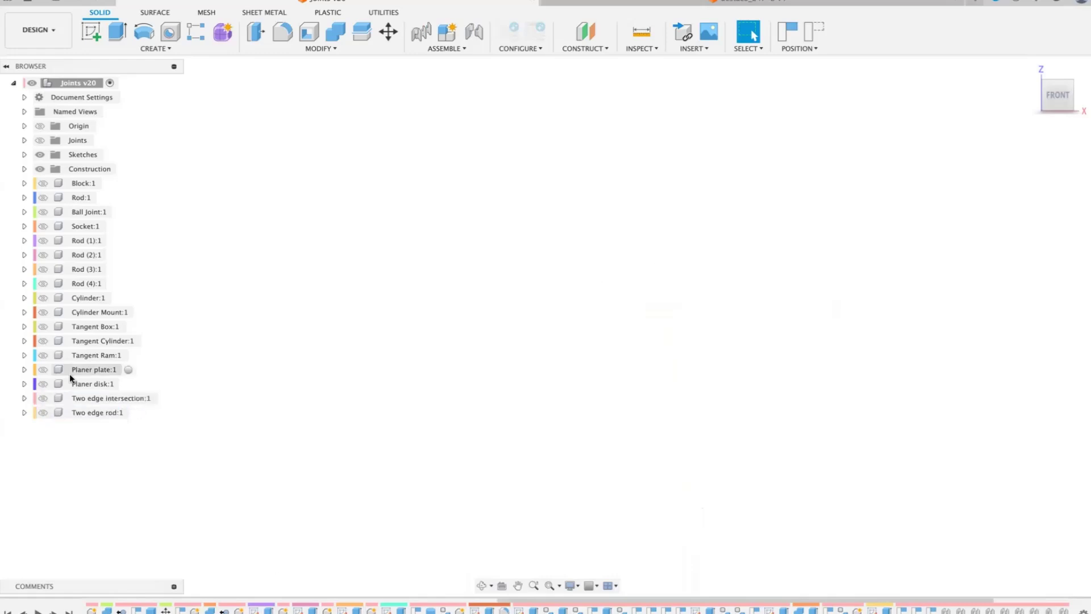
left_click(43, 328)
left_click(42, 339)
left_click(43, 354)
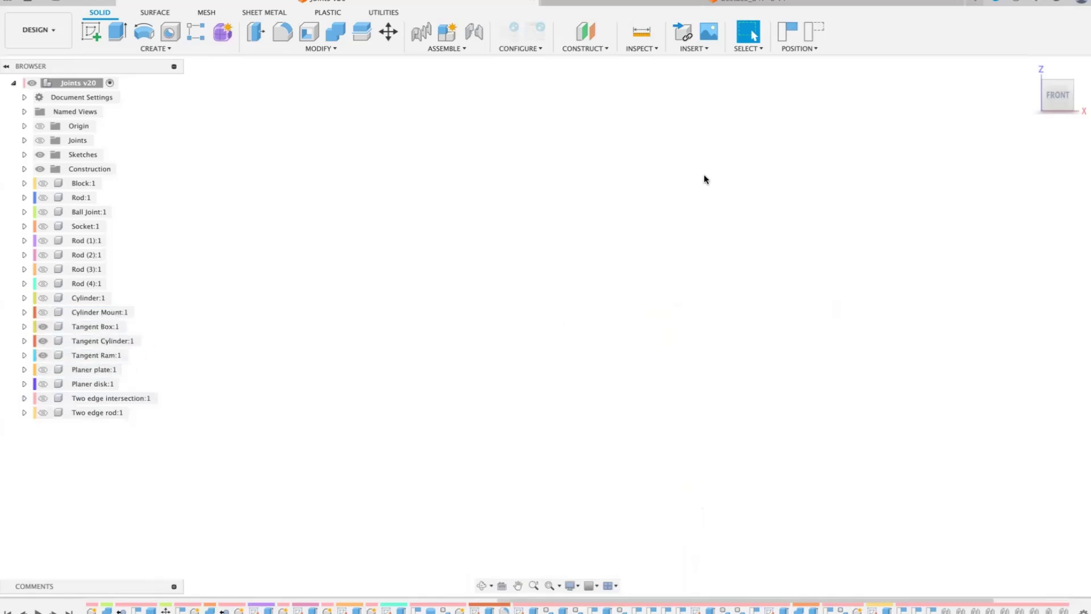
left_click(1030, 72)
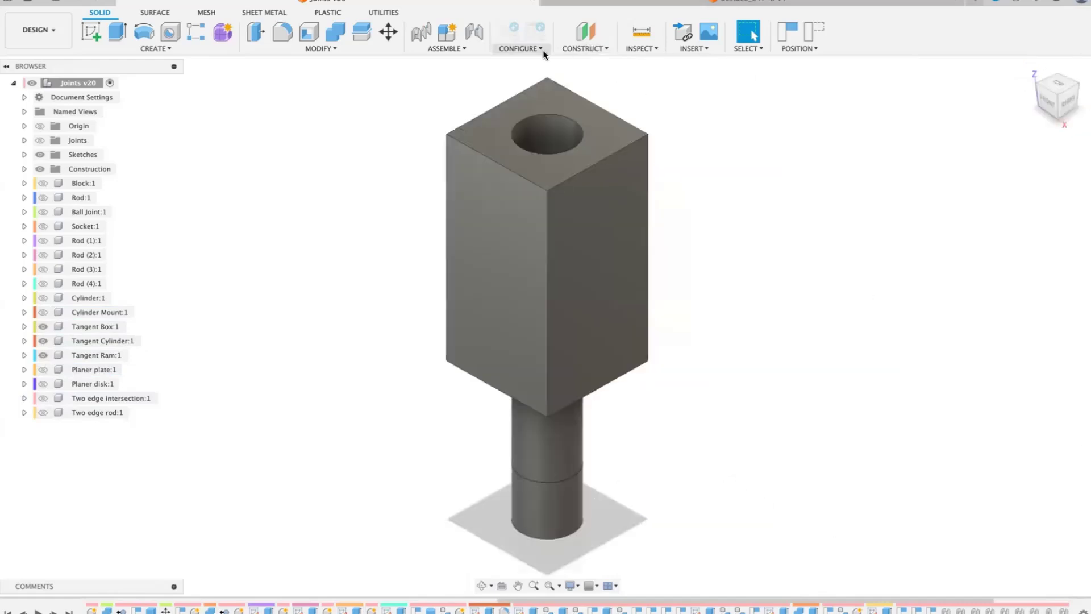
left_click(650, 48)
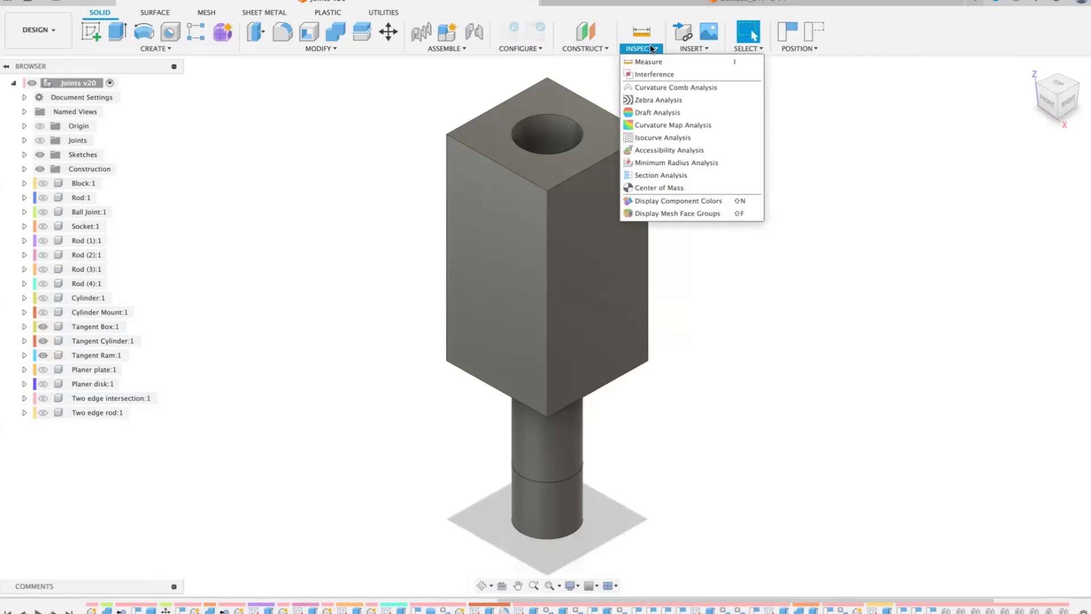
left_click(671, 200)
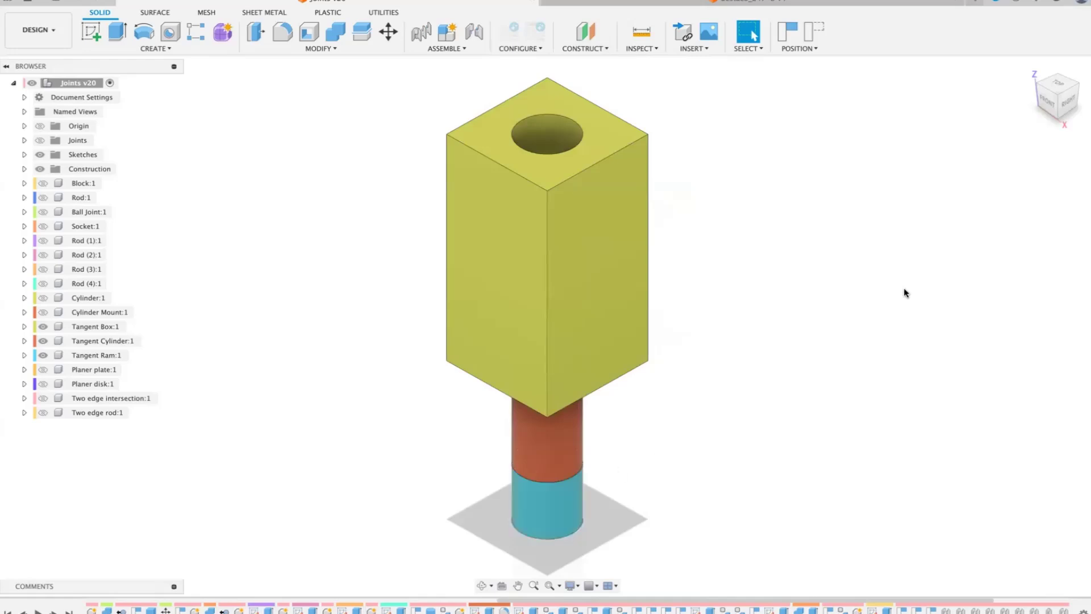
- Drag the teal Tangent Ram upward toward the orange Tangent Cylinder
scroll(903, 292, "down", 2)
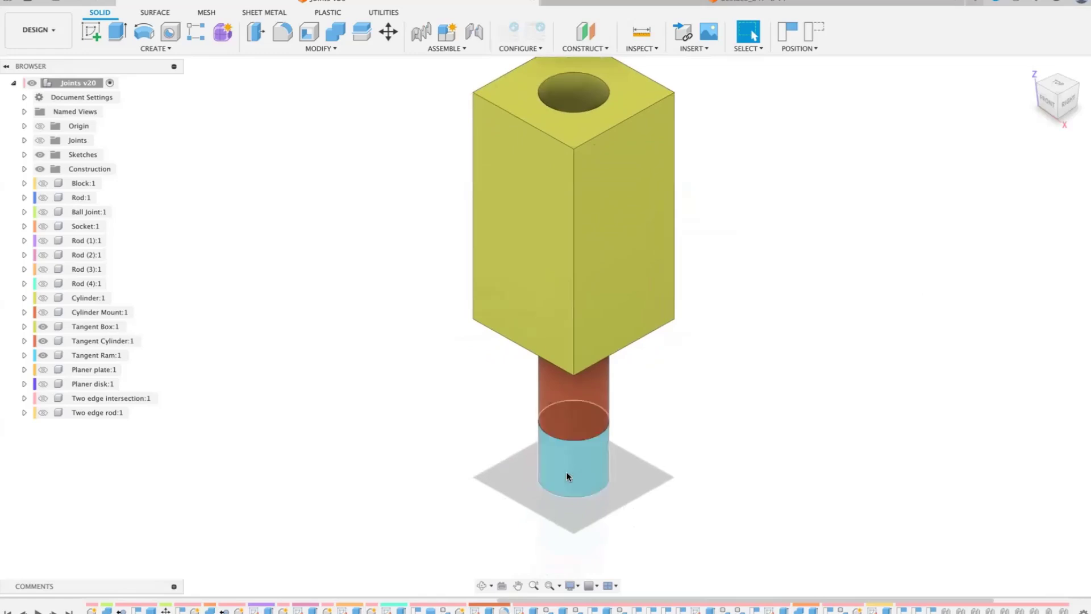
left_click_drag(568, 470, 571, 496)
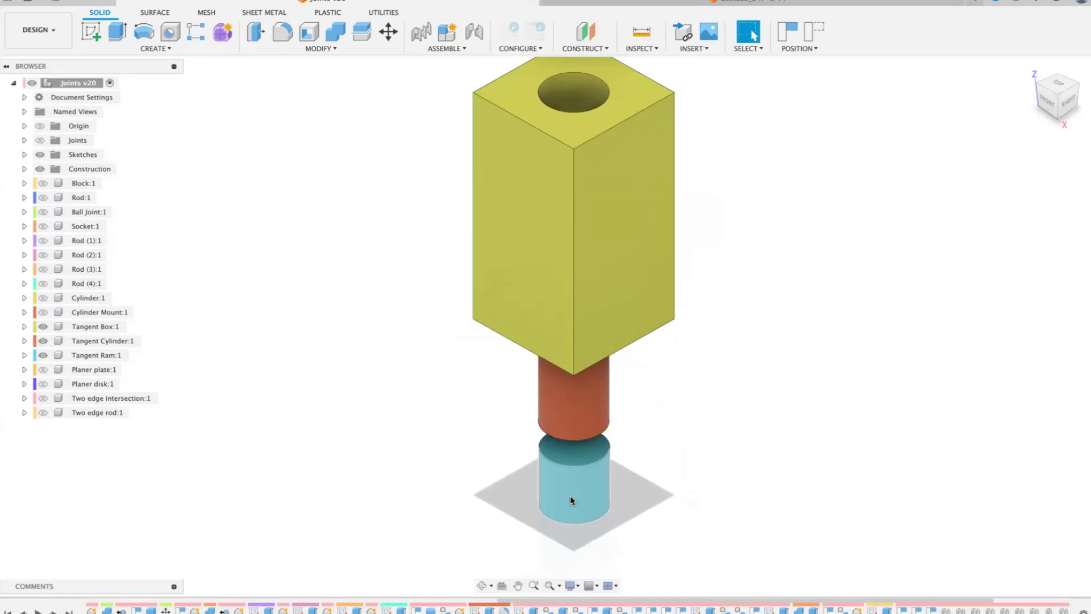
- Enable contact sets and create one containing the teal Tangent Ram and orange Tangent Cylinder
left_click(463, 49)
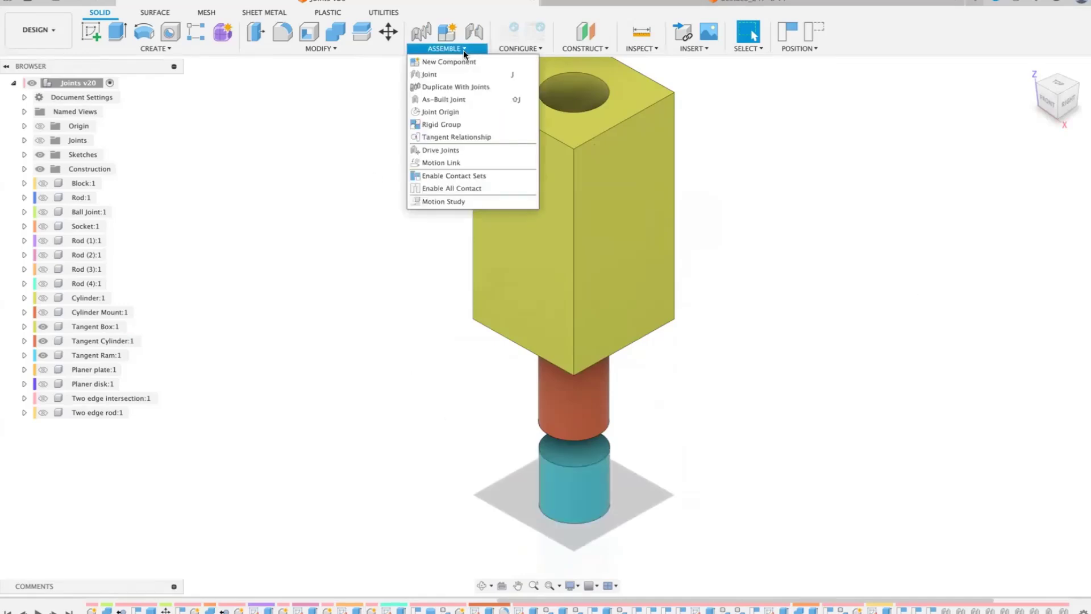
left_click(468, 177)
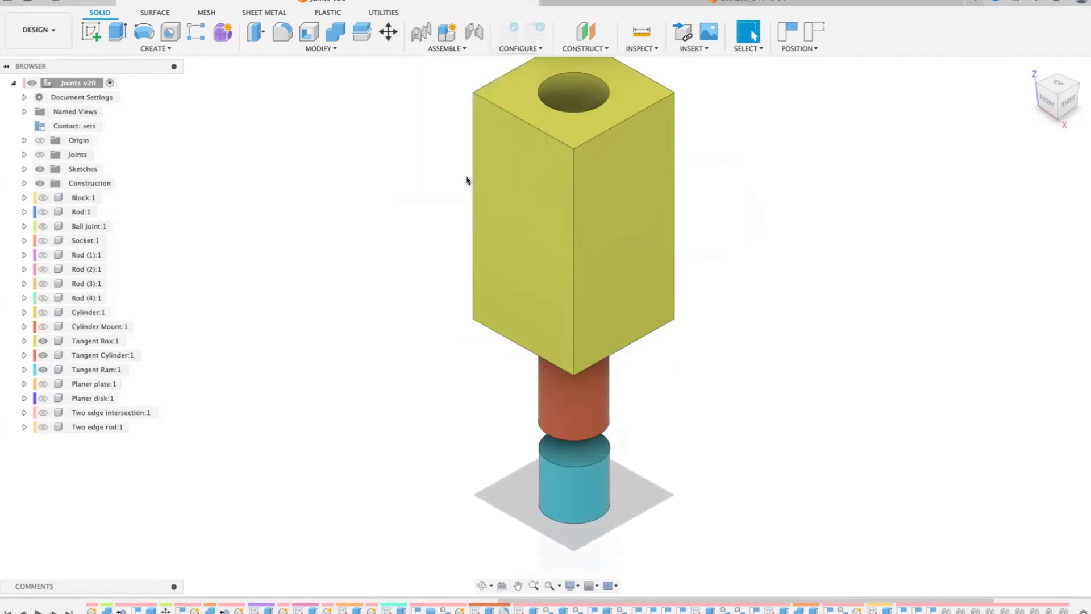
mouse_move(62, 133)
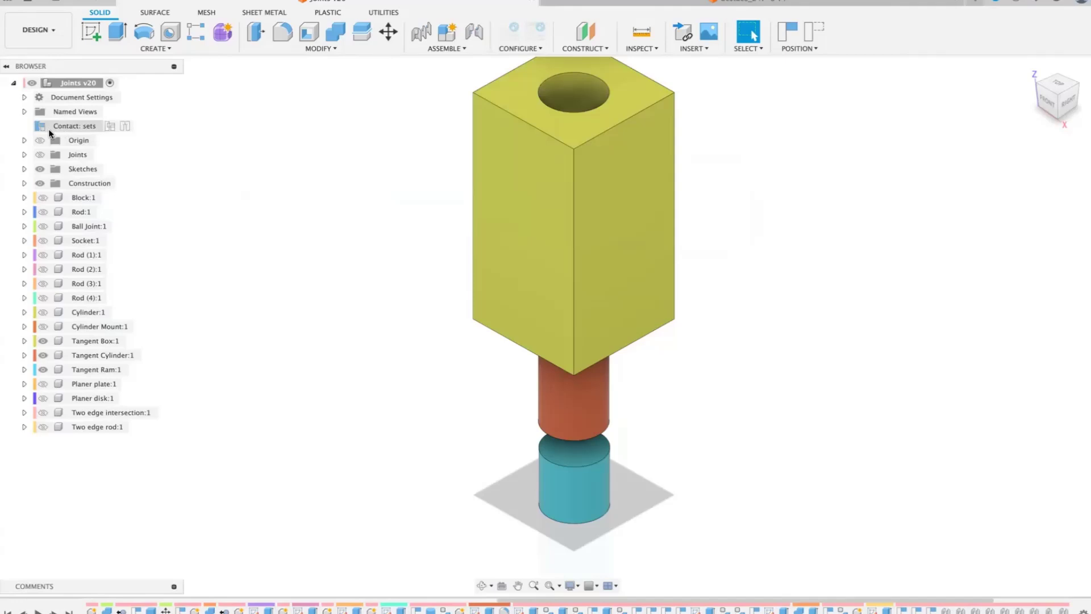
right_click(50, 132)
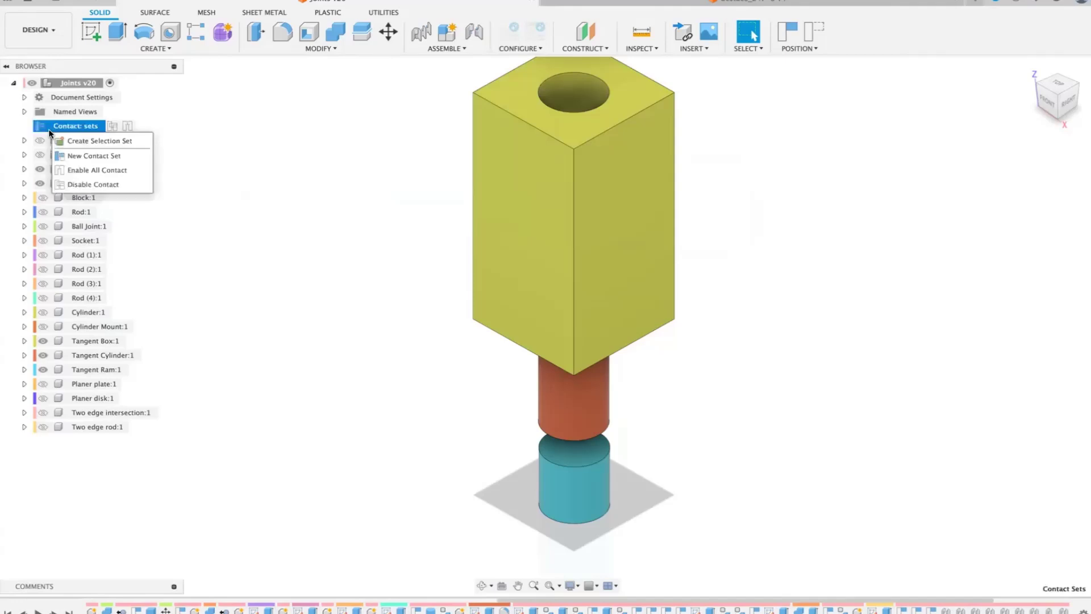
left_click(93, 156)
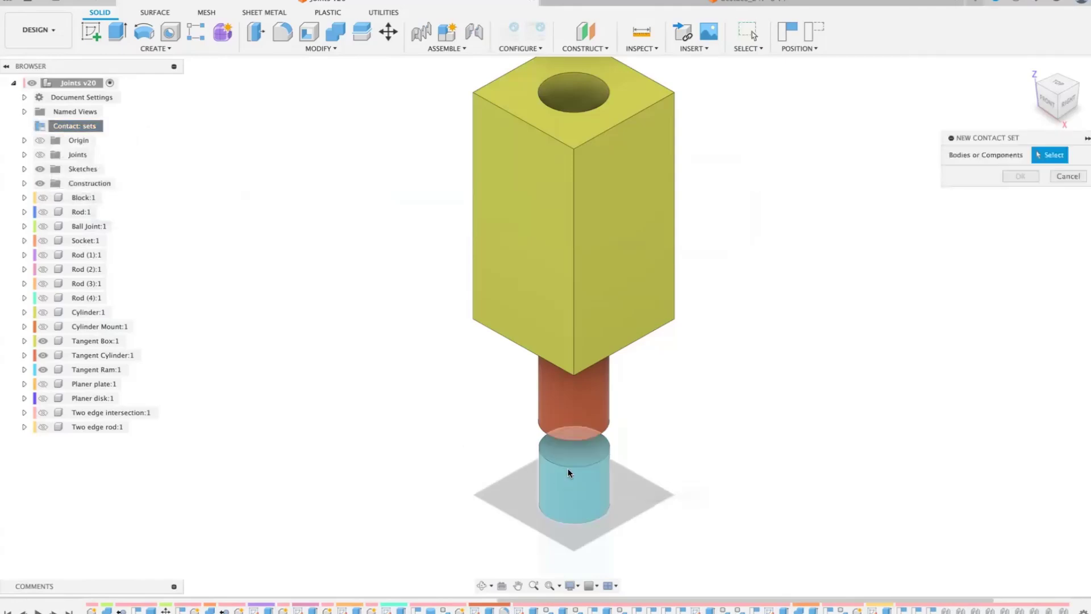
left_click(584, 458)
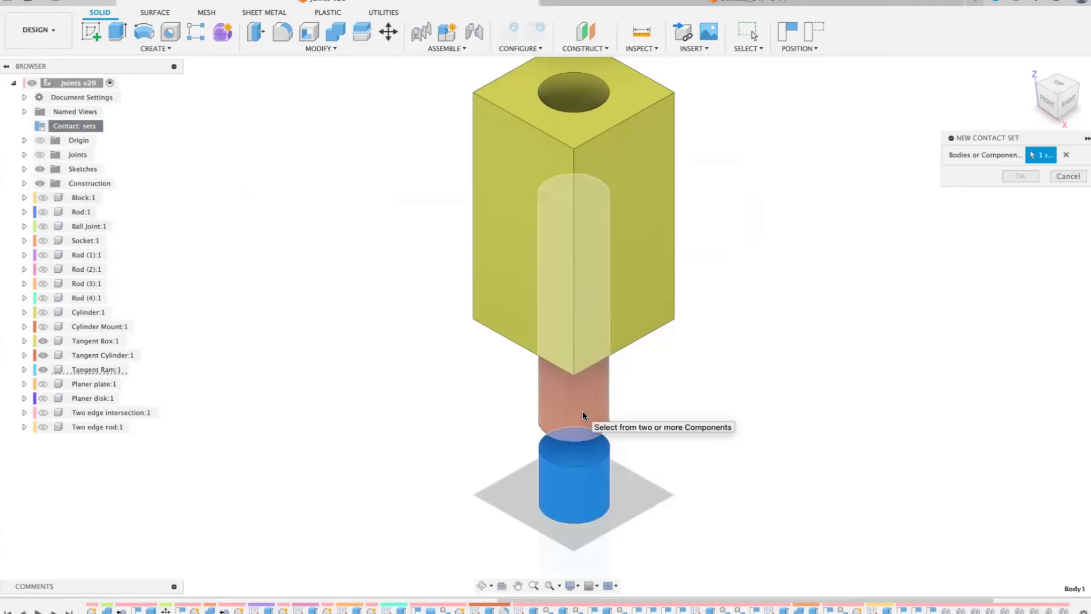
left_click(582, 411)
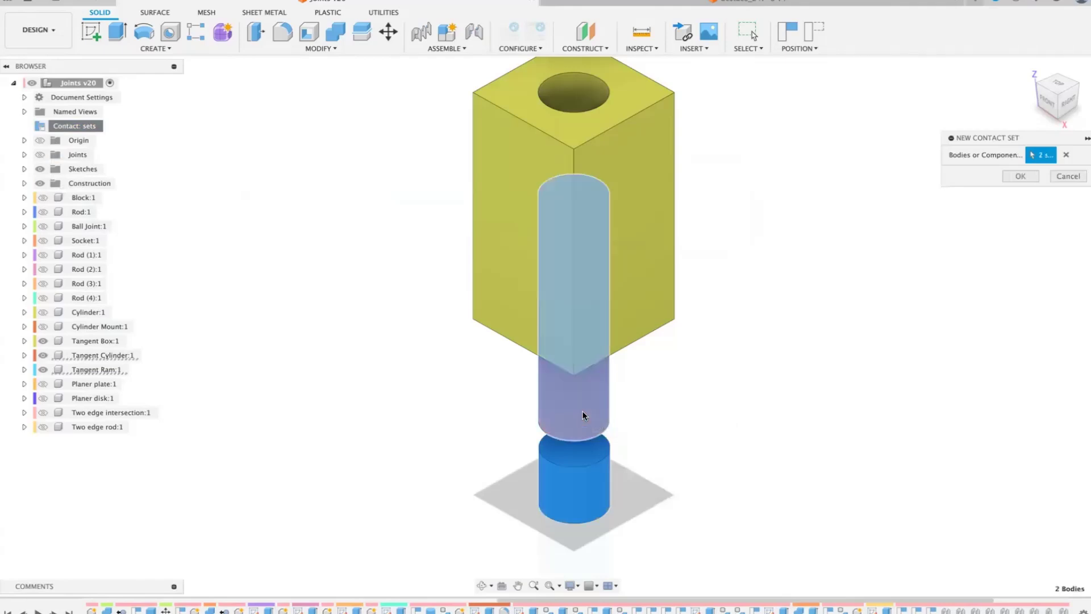
left_click(1020, 177)
- From the front view, drag the teal ram up against the orange rod to confirm it stops
left_click_drag(571, 475, 925, 151)
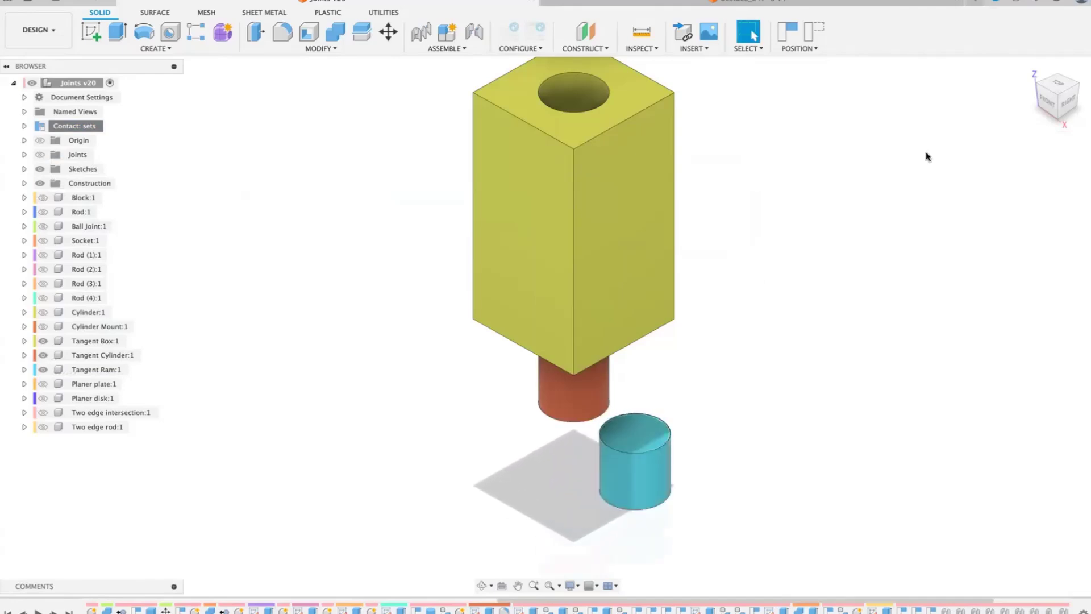
left_click(1049, 105)
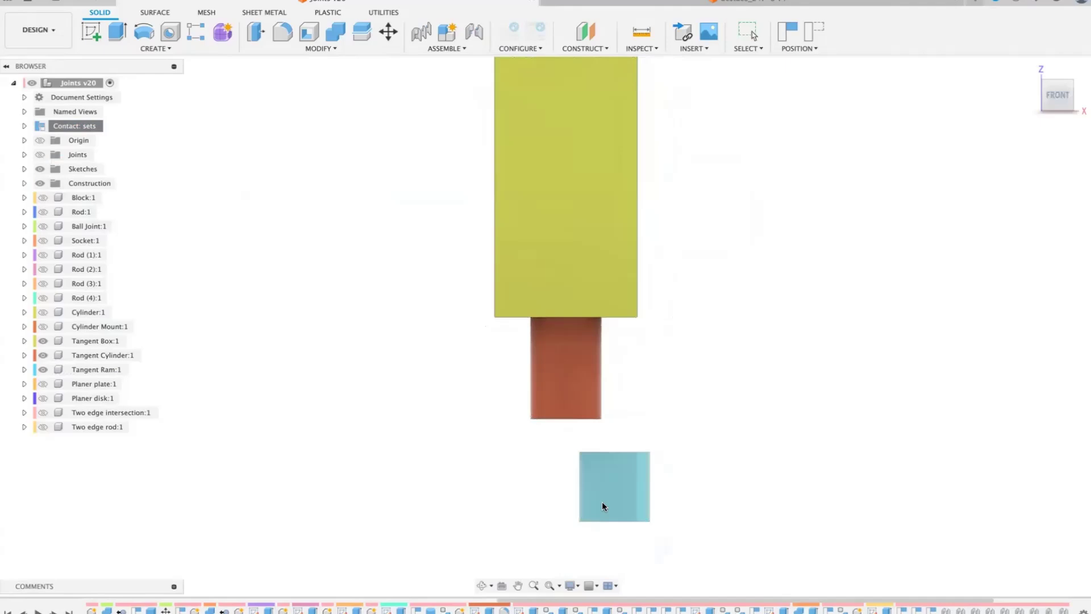
left_click_drag(602, 501, 572, 463)
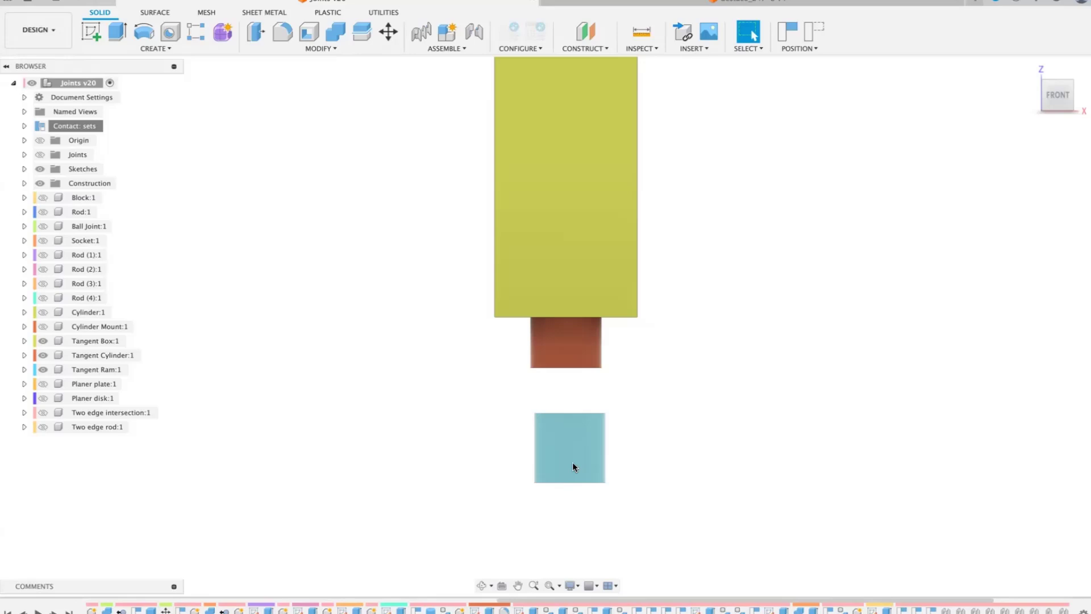
mouse_move(574, 461)
left_mouse_down()
mouse_move(578, 404)
mouse_move(569, 453)
left_mouse_up()
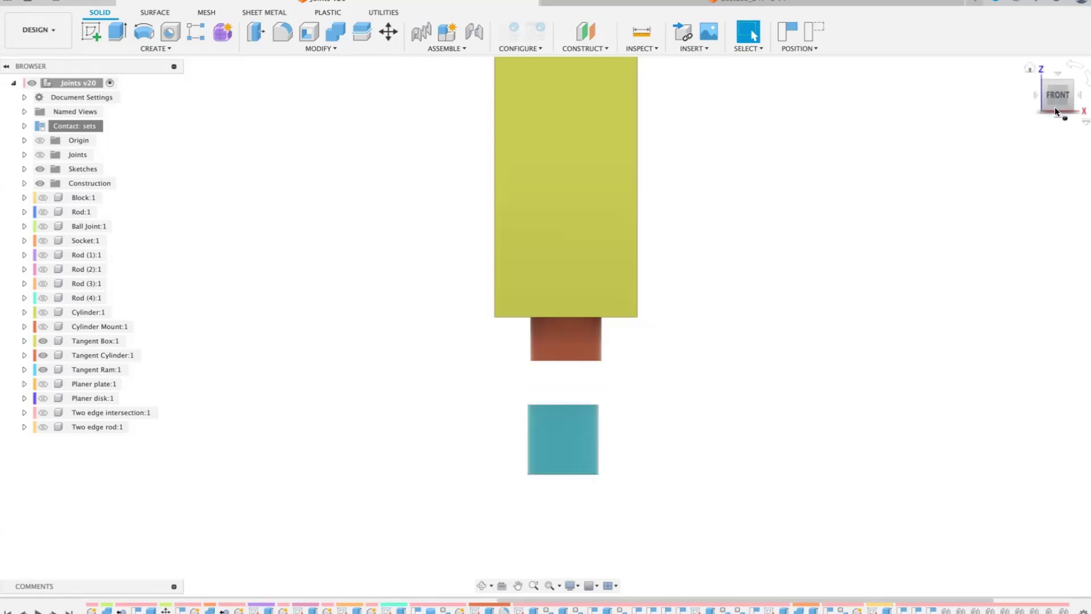
left_click_drag(1055, 106, 1040, 124)
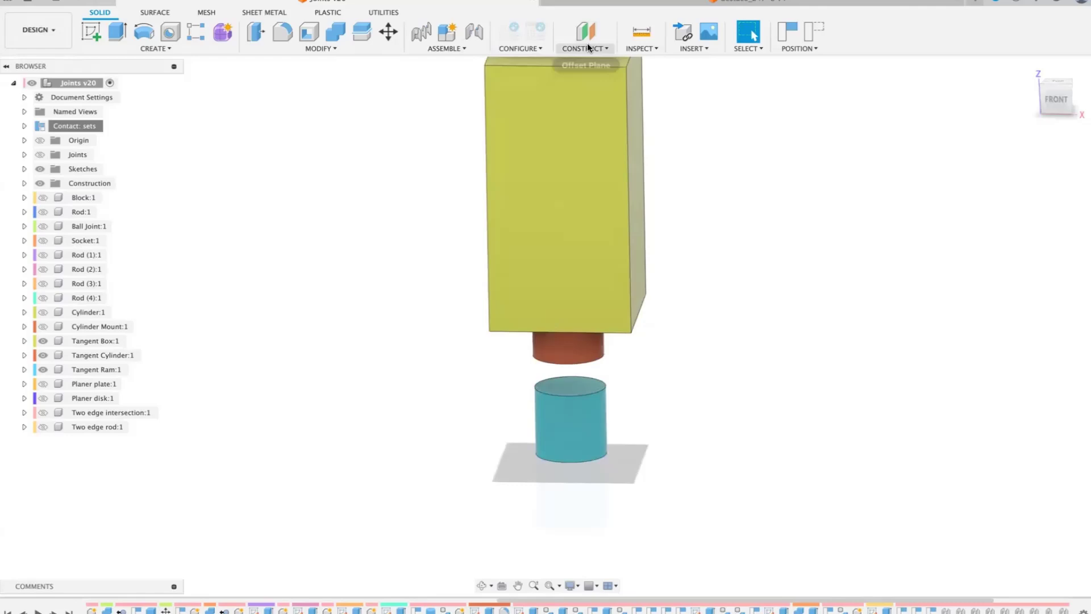
left_click(462, 49)
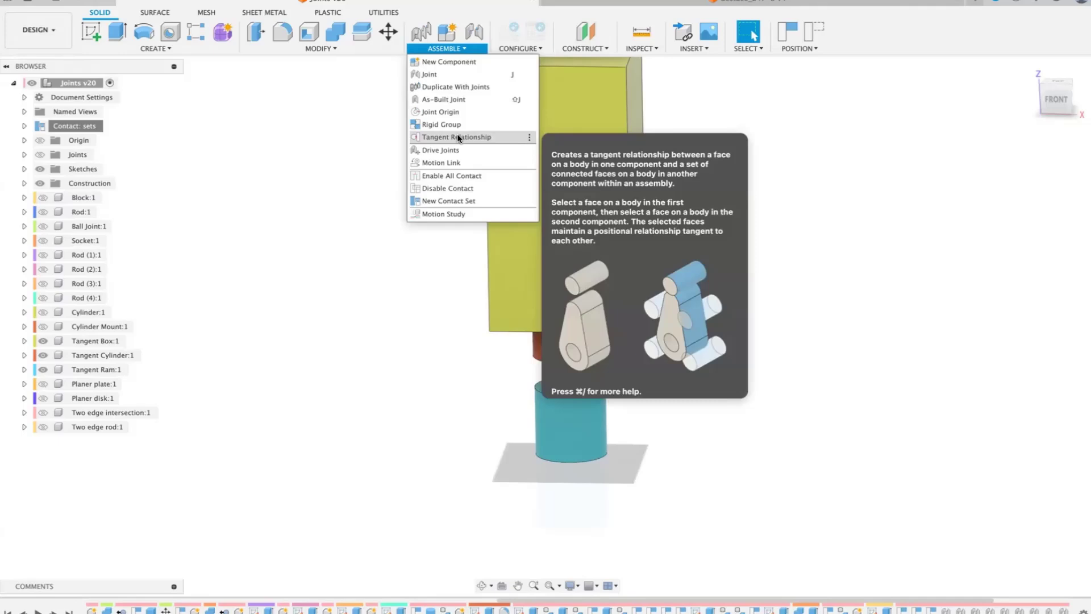
- Create a tangent relationship holding the teal ram's top face against the orange rod's bottom face
left_click(457, 137)
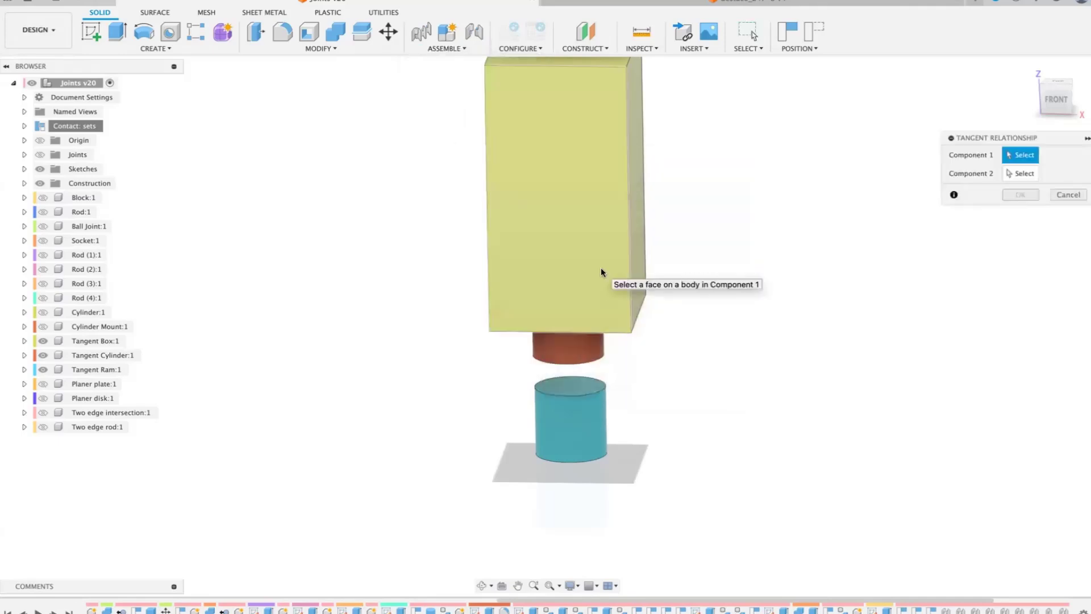
left_click(580, 390)
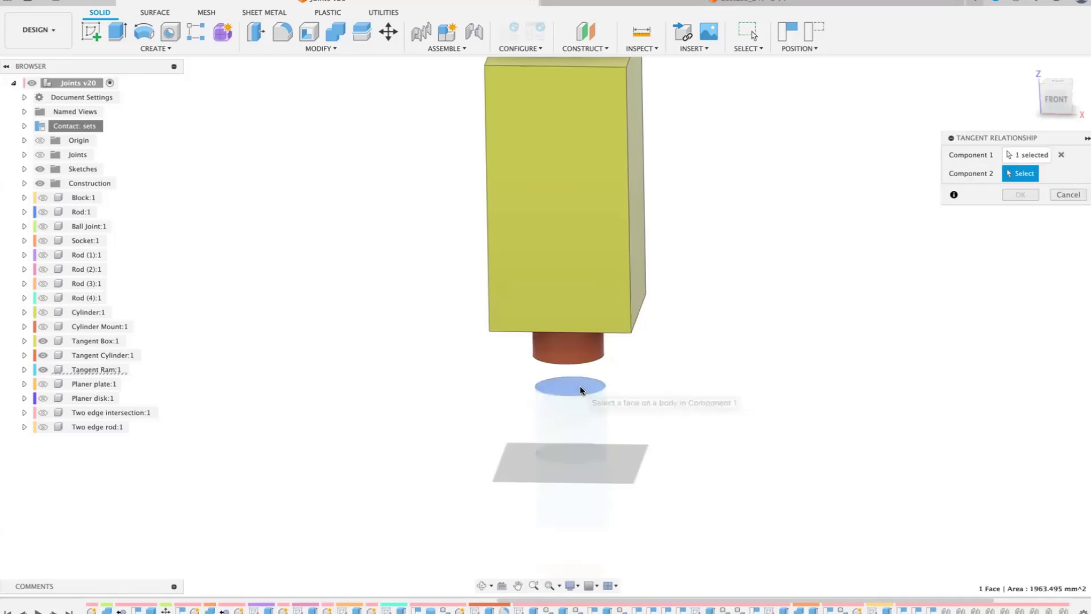
left_click(1039, 112)
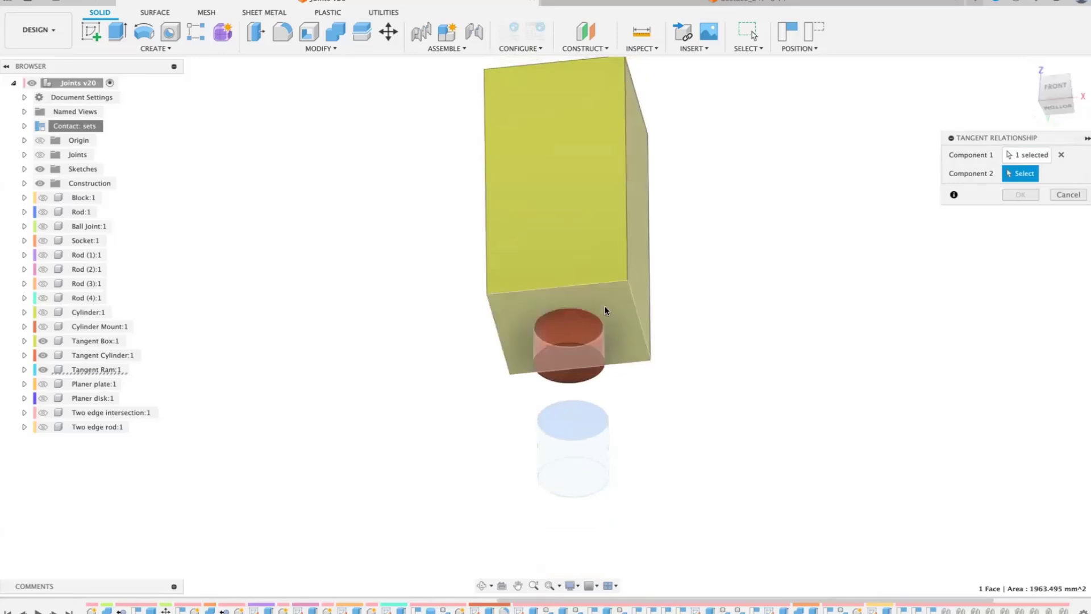
left_click(568, 359)
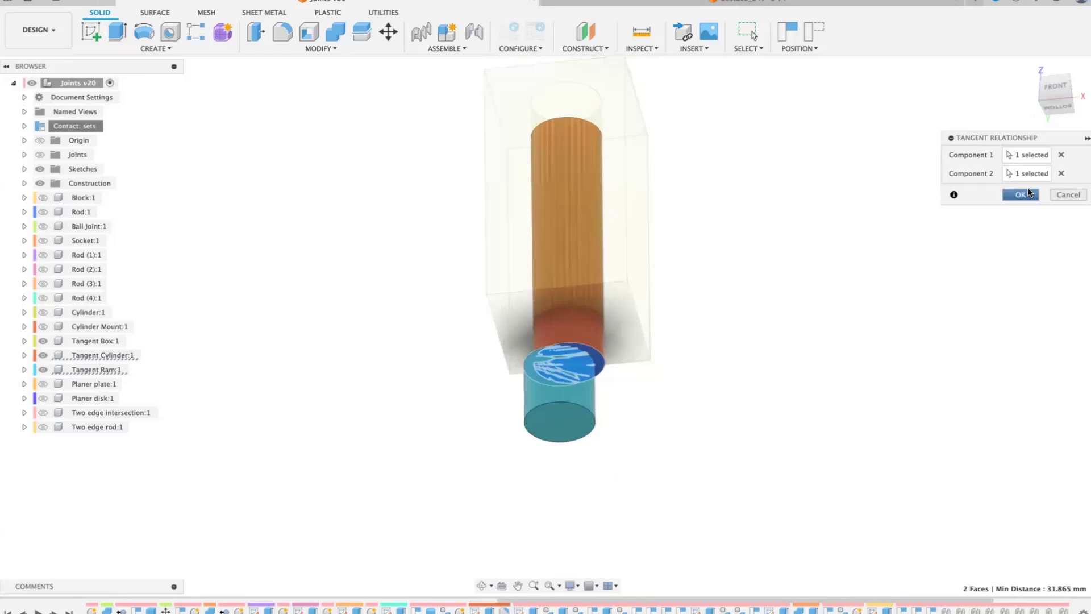
left_click(1028, 194)
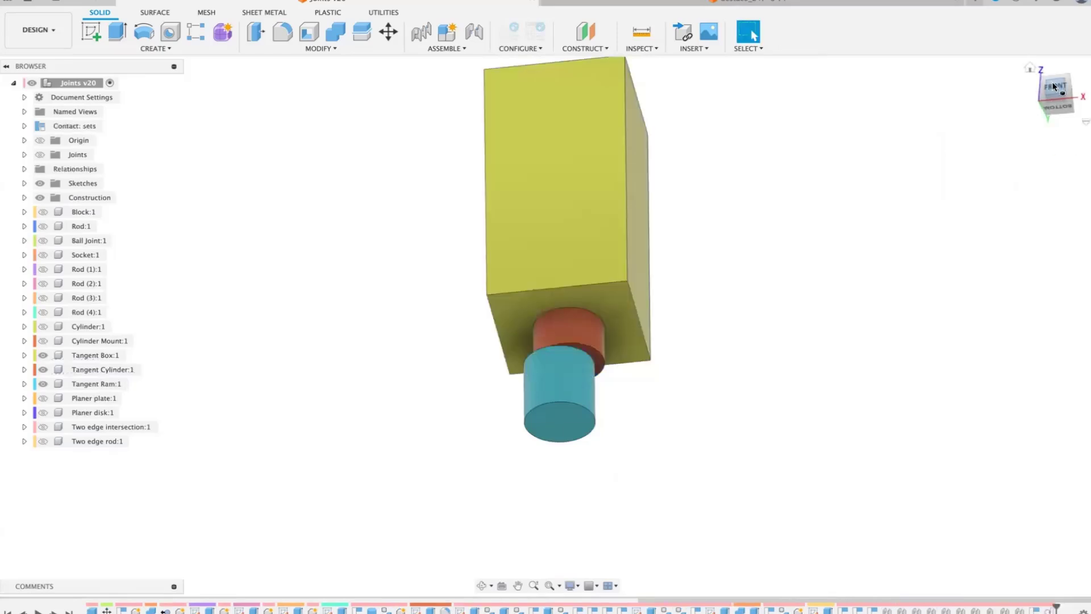